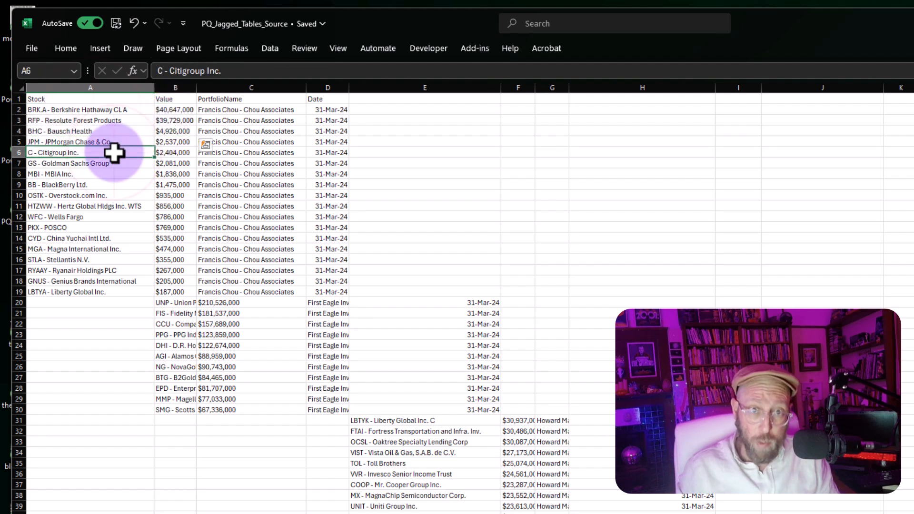
# Step: Examine the staggered data blocks in the source worksheet, from the first table at A1 down to the last offset block
pyautogui.moveTo(117, 100); pyautogui.dragTo(341, 288)
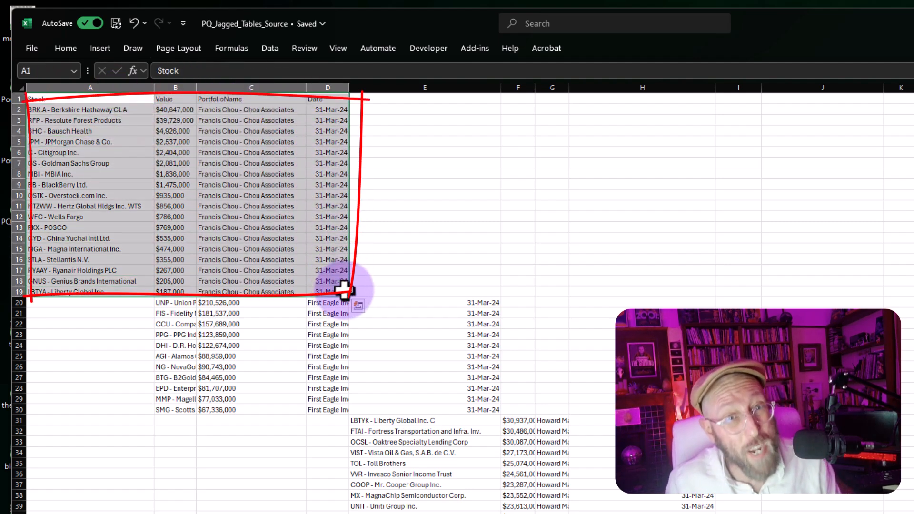
pyautogui.click(291, 240)
pyautogui.moveTo(74, 98); pyautogui.dragTo(326, 291)
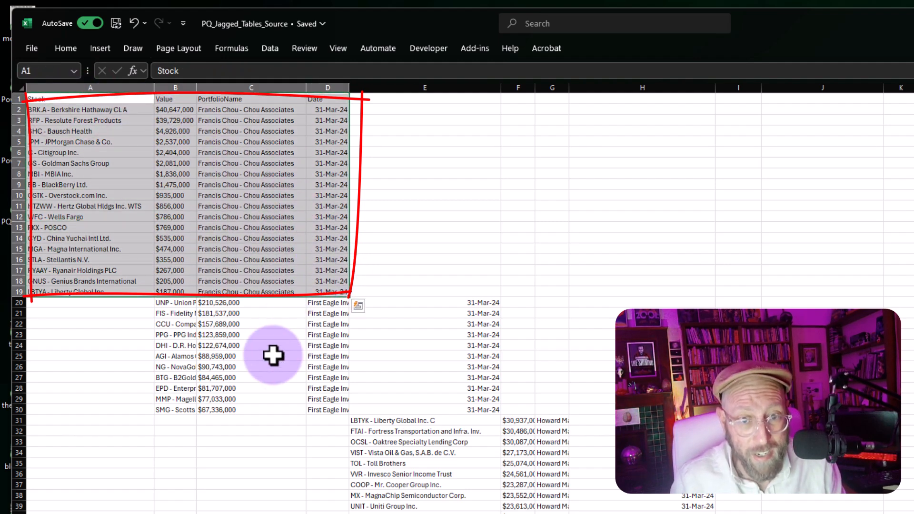
pyautogui.click(267, 356)
pyautogui.moveTo(176, 303)
pyautogui.mouseDown()
pyautogui.moveTo(266, 316)
pyautogui.moveTo(453, 373)
pyautogui.moveTo(465, 402)
pyautogui.moveTo(491, 409)
pyautogui.mouseUp()
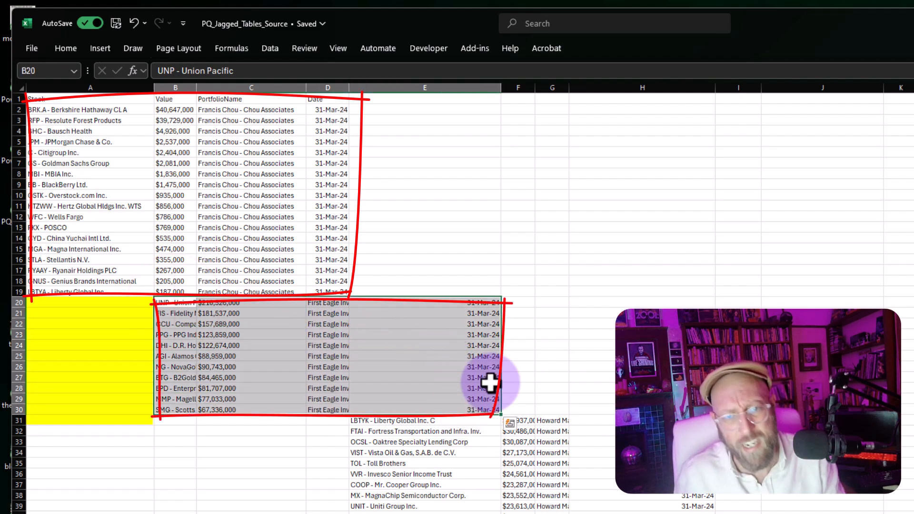
pyautogui.moveTo(448, 421); pyautogui.dragTo(738, 506)
pyautogui.scroll(-5, 615, 286)
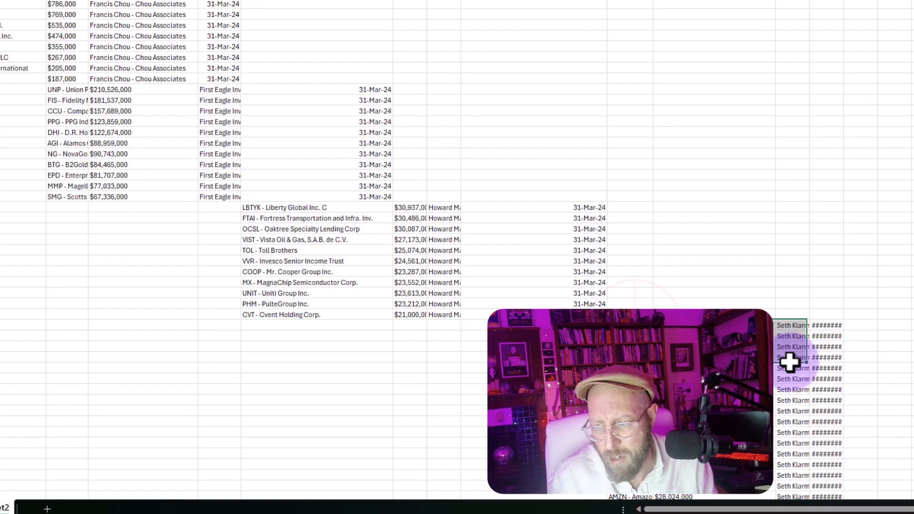
pyautogui.moveTo(611, 229); pyautogui.dragTo(800, 325)
pyautogui.scroll(5, 595, 285)
pyautogui.click(7, 48)
pyautogui.moveTo(24, 58); pyautogui.dragTo(827, 454)
pyautogui.scroll(-3, 785, 429)
pyautogui.click(787, 430)
pyautogui.scroll(3, 788, 381)
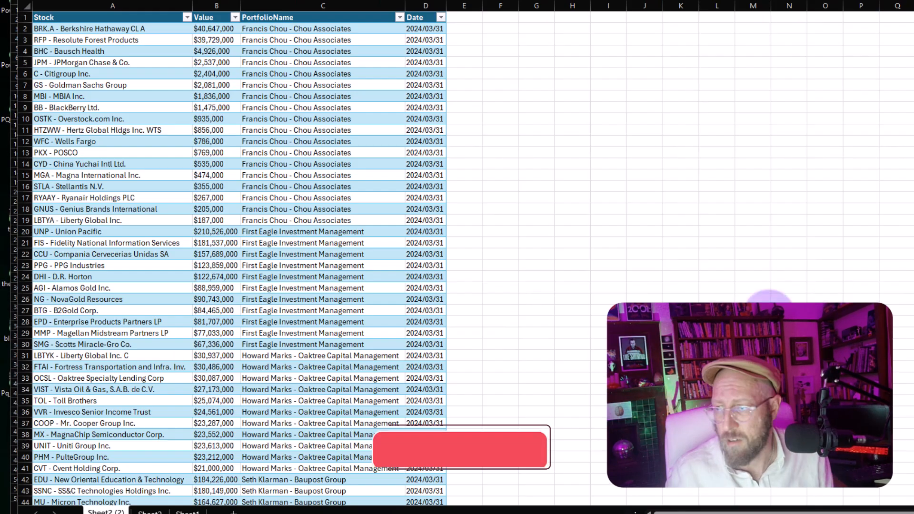
# Step: Review the stacked result table with its Stock, Value, PortfolioName and Date columns down to the last row
pyautogui.click(464, 243)
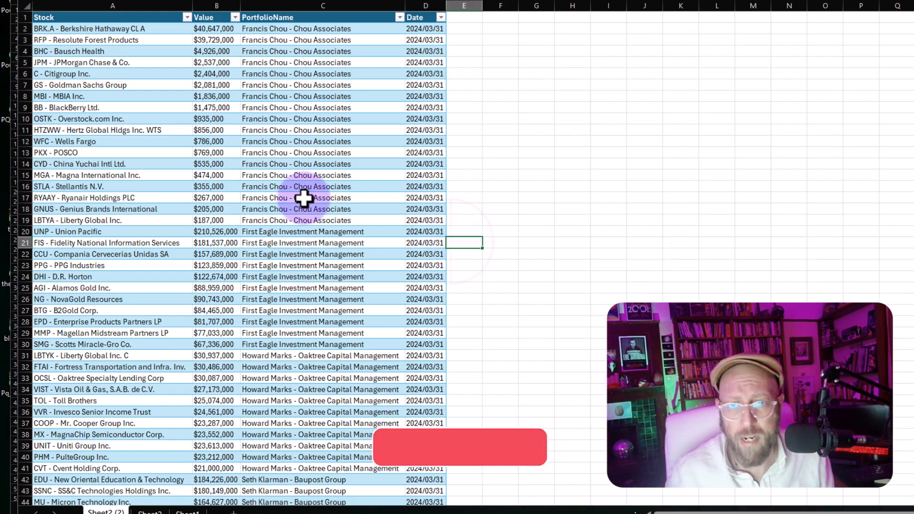
pyautogui.moveTo(135, 28); pyautogui.dragTo(426, 64)
pyautogui.scroll(-10, 336, 208)
pyautogui.scroll(10, 326, 129)
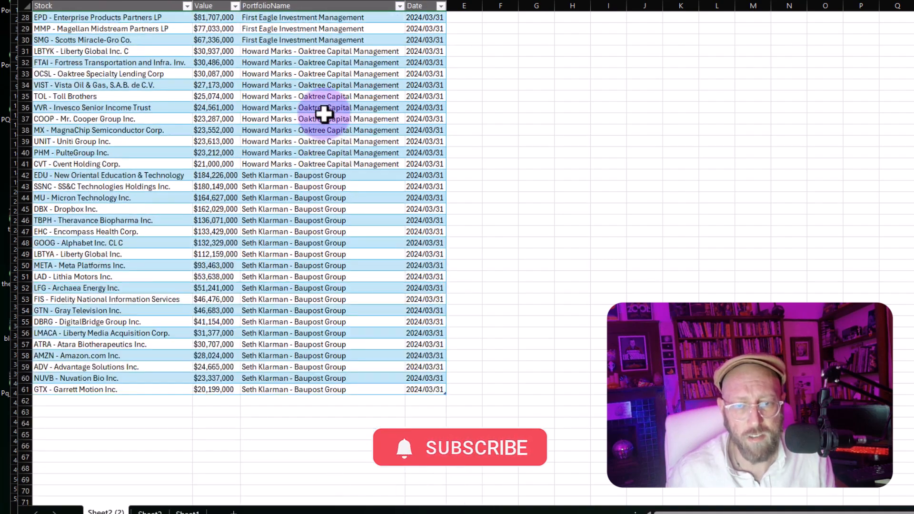
pyautogui.click(325, 97)
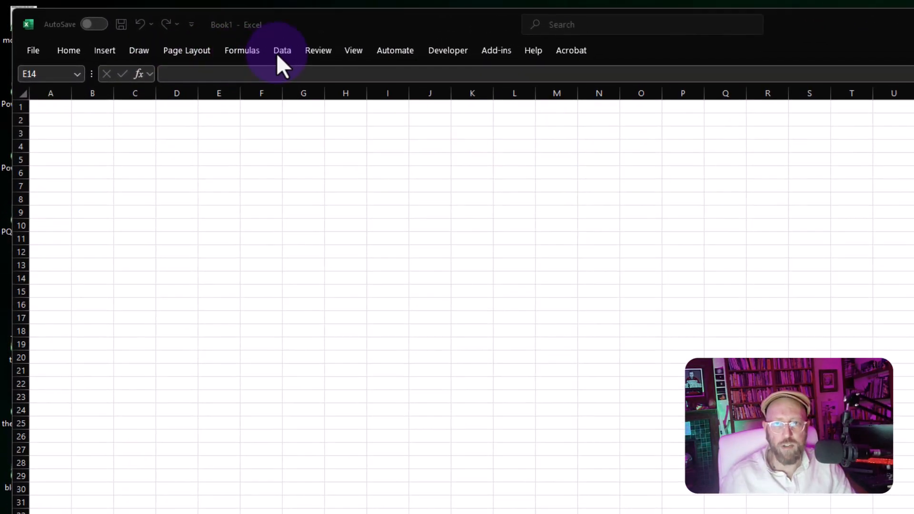
# Step: In the blank workbook, import data from the Excel workbook PQ_Jagged_Tables_Source
pyautogui.click(281, 53)
pyautogui.click(45, 105)
pyautogui.moveTo(110, 125)
pyautogui.click(241, 125)
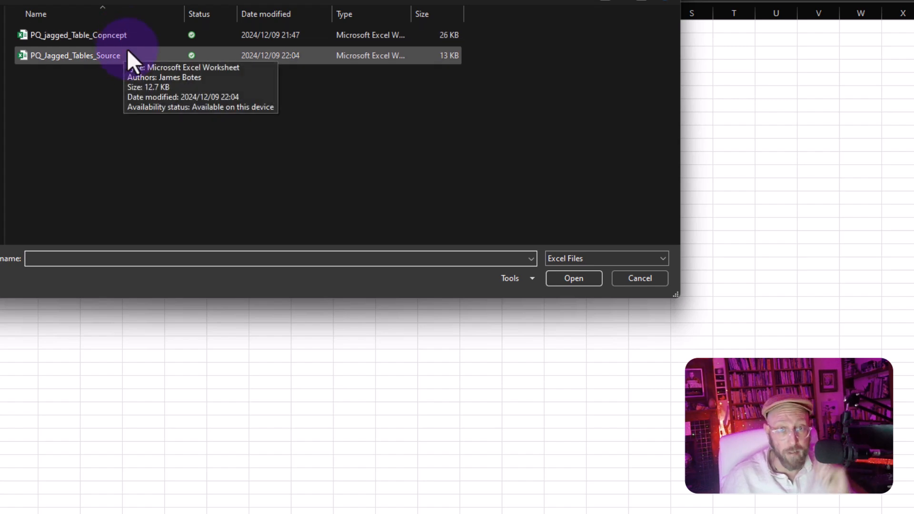
pyautogui.click(127, 49)
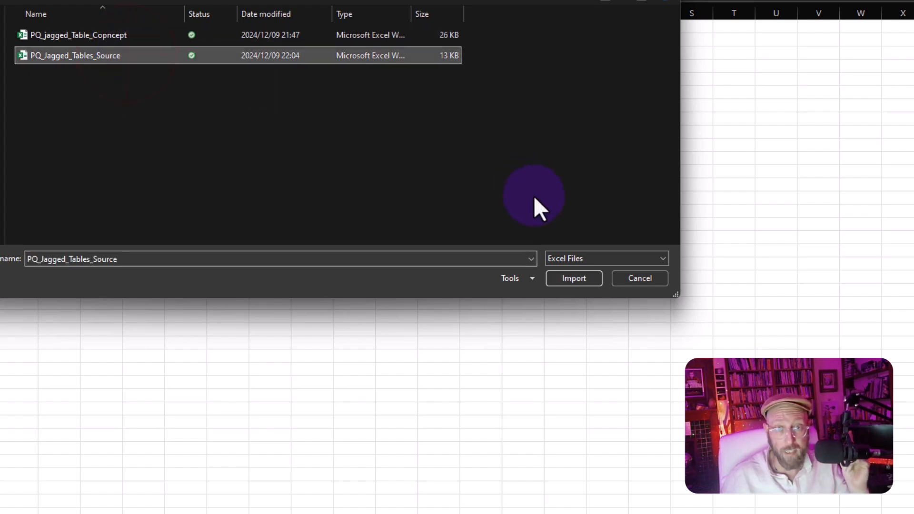
pyautogui.click(561, 279)
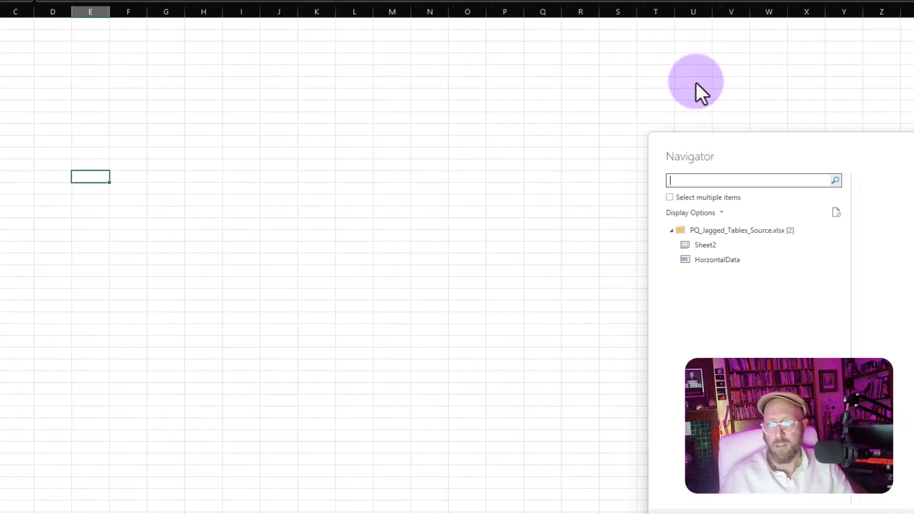
# Step: Choose Sheet2 of the source workbook and open it for transformation in the Power Query Editor
pyautogui.moveTo(846, 154); pyautogui.dragTo(299, 15)
pyautogui.click(159, 101)
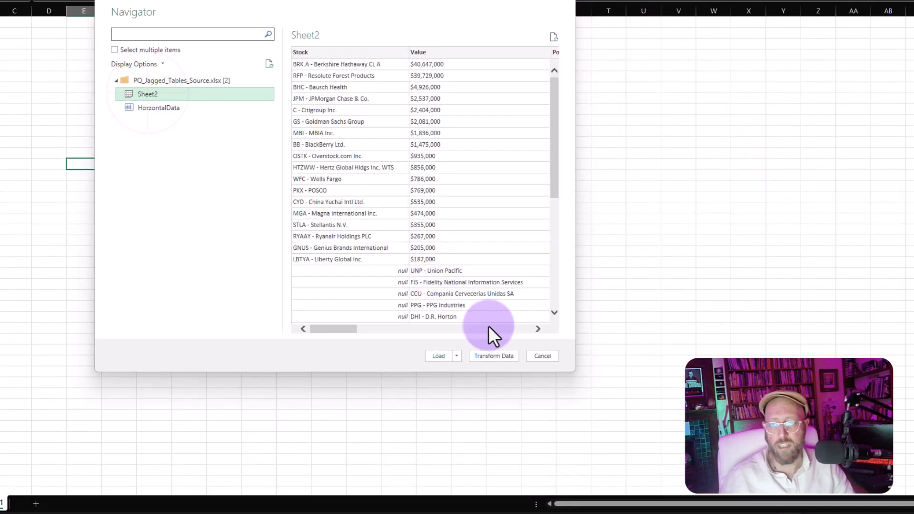
pyautogui.click(493, 356)
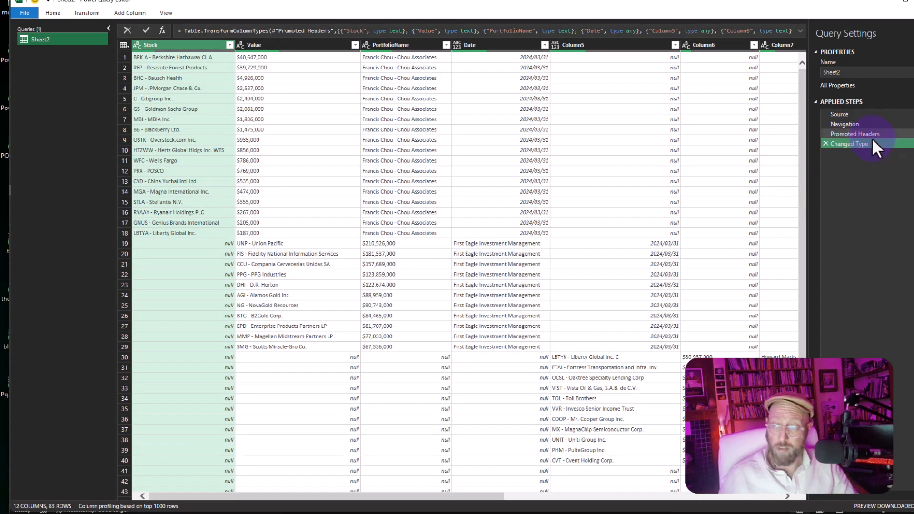
# Step: Delete the Changed Type and Promoted Headers steps from the Sheet2 query and look over the raw data
pyautogui.click(825, 144)
pyautogui.click(826, 135)
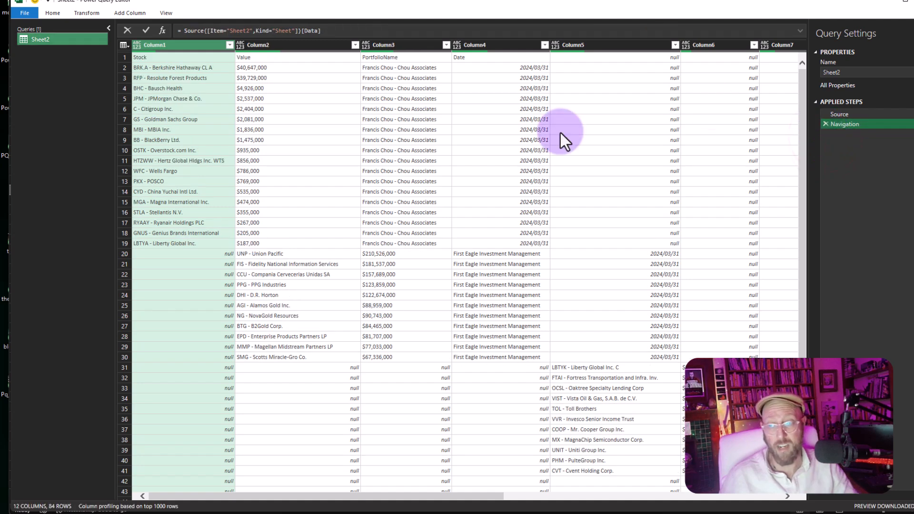
pyautogui.scroll(-14, 378, 296)
pyautogui.scroll(14, 379, 372)
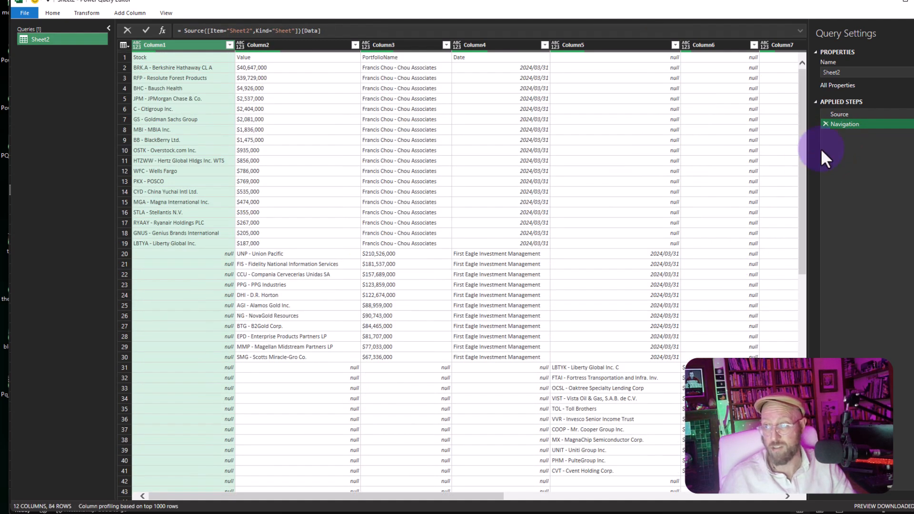
pyautogui.moveTo(382, 496); pyautogui.dragTo(220, 496)
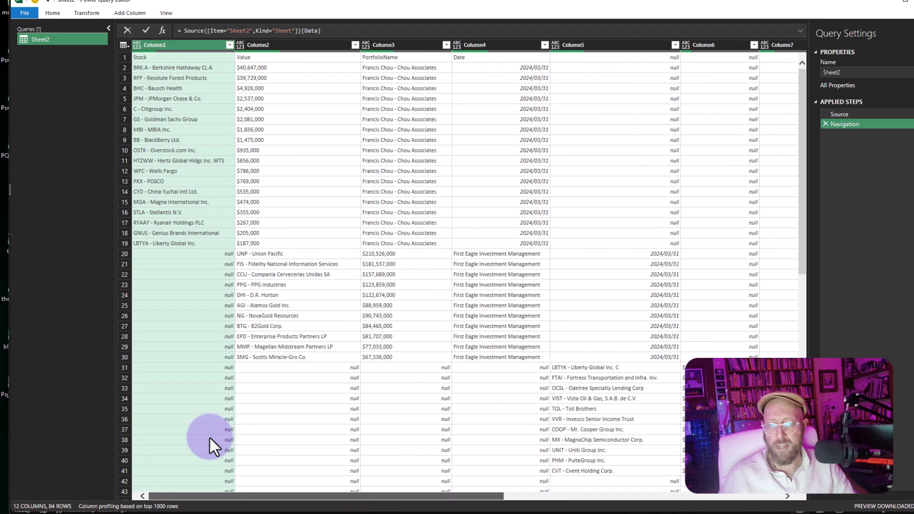
# Step: Add a custom column named Custom with the formula = _ to return each row as a record
pyautogui.click(128, 13)
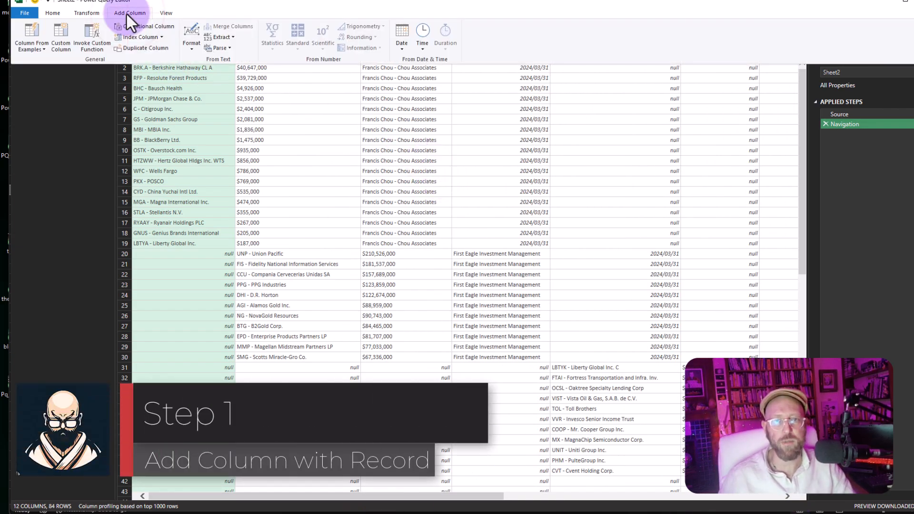
pyautogui.click(63, 32)
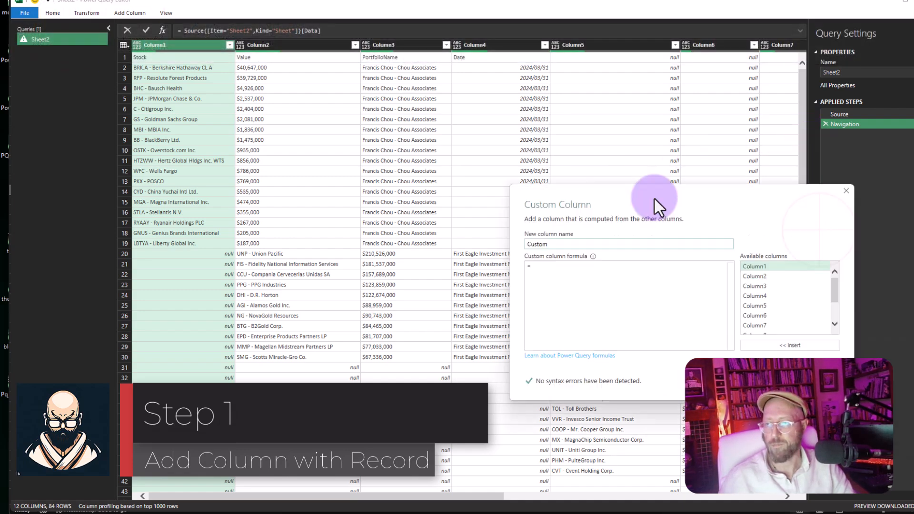
pyautogui.moveTo(709, 212); pyautogui.dragTo(324, 42)
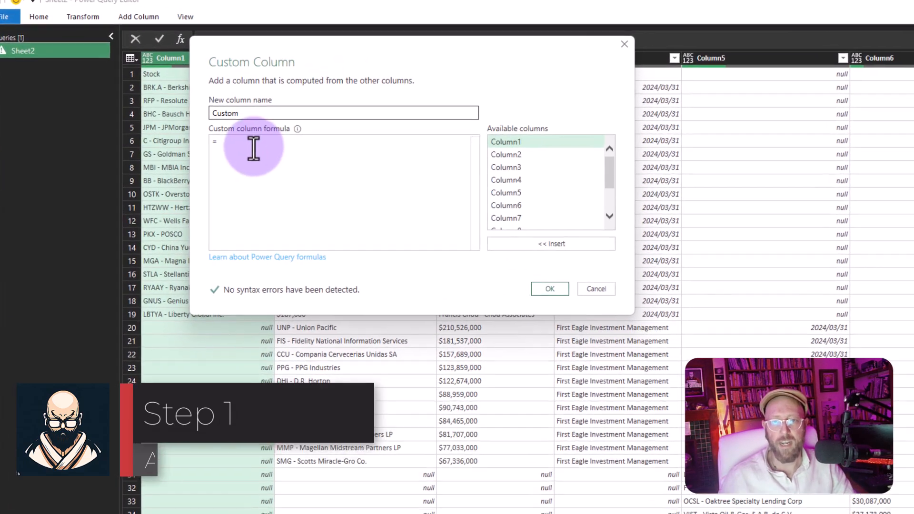
pyautogui.click(254, 148)
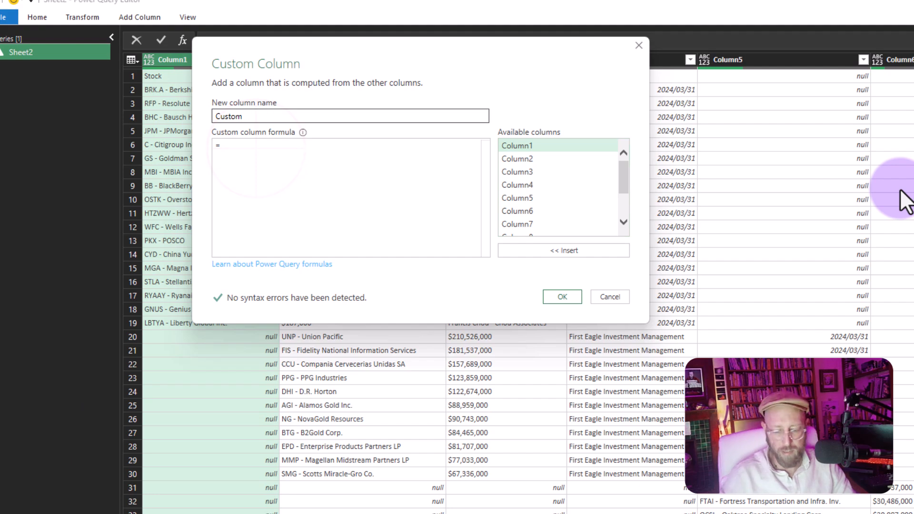
pyautogui.write('_')
pyautogui.click(562, 296)
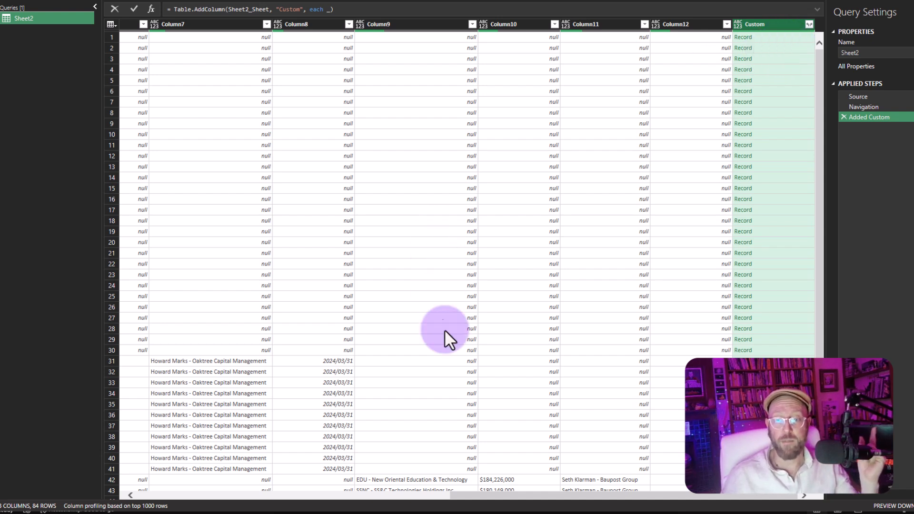
# Step: Preview the records in the first rows of the Custom column, enlarging the preview area to show all fields
pyautogui.click(779, 37)
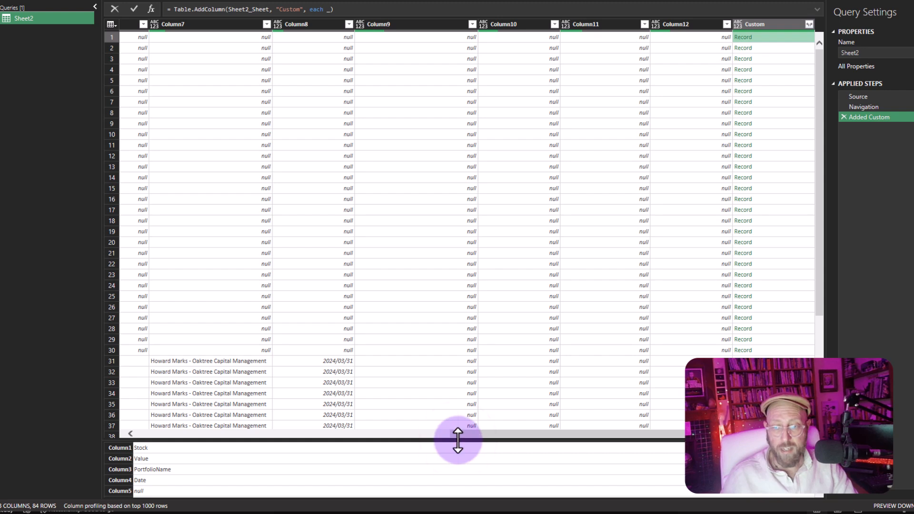
pyautogui.moveTo(457, 437); pyautogui.dragTo(457, 367)
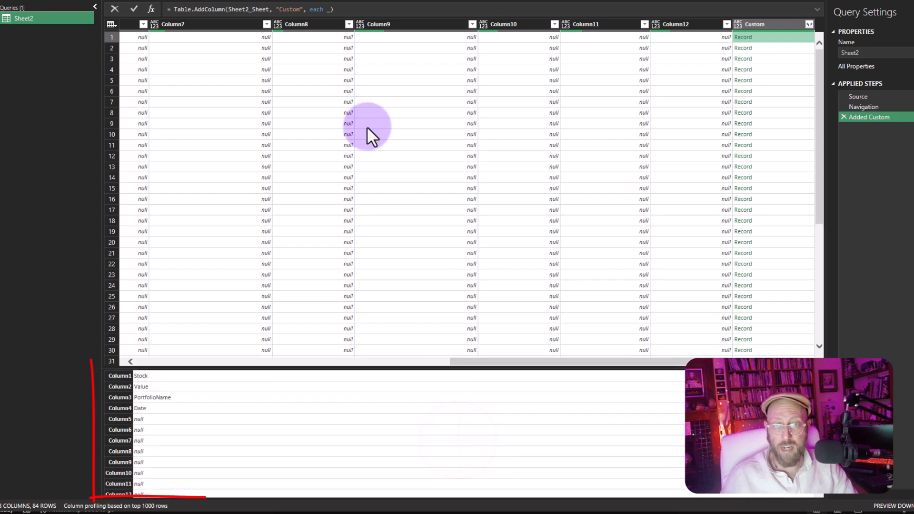
pyautogui.click(770, 47)
pyautogui.click(770, 70)
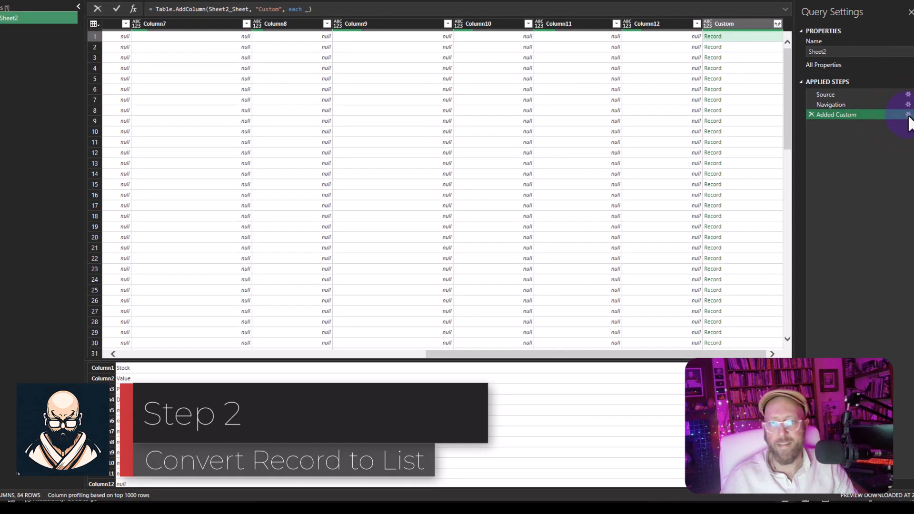
# Step: Edit the Added Custom step so its formula is Record.ToList(_), converting each record to a list
pyautogui.click(908, 115)
pyautogui.moveTo(800, 204); pyautogui.dragTo(347, 40)
pyautogui.click(233, 127)
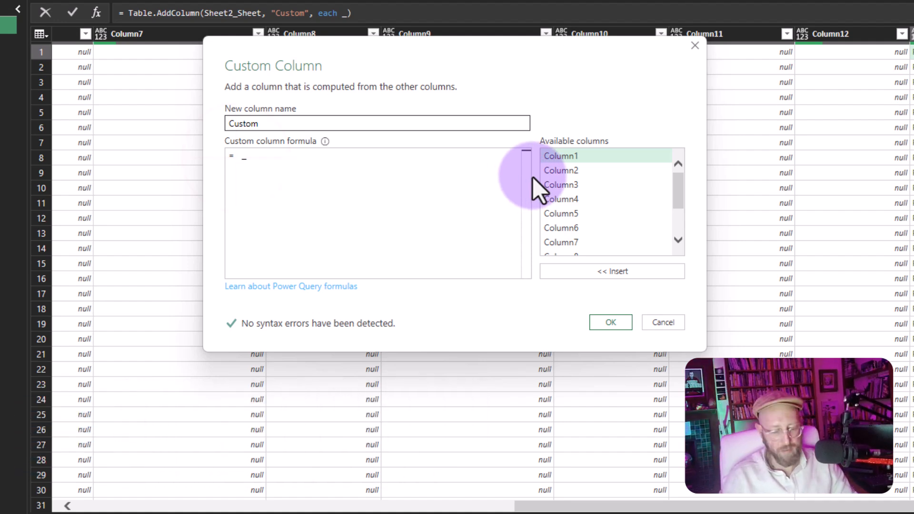
pyautogui.write('recordto')
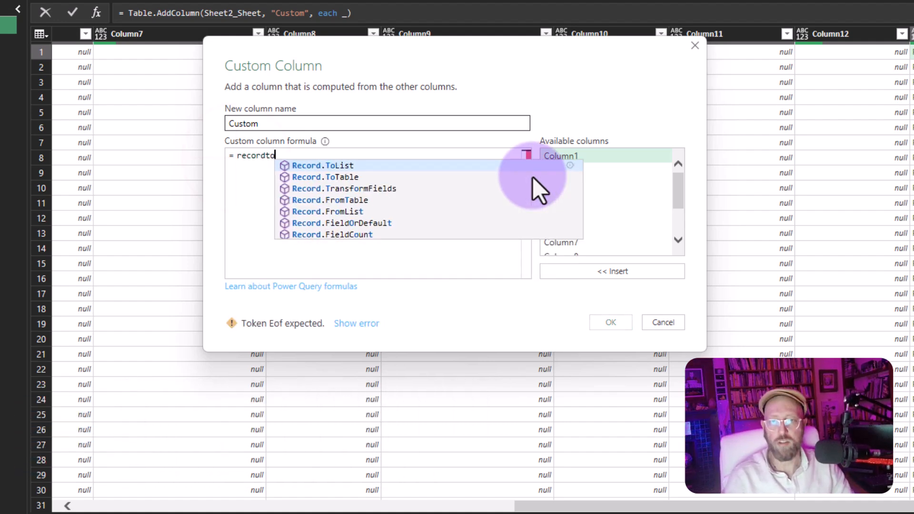
pyautogui.press('Tab')
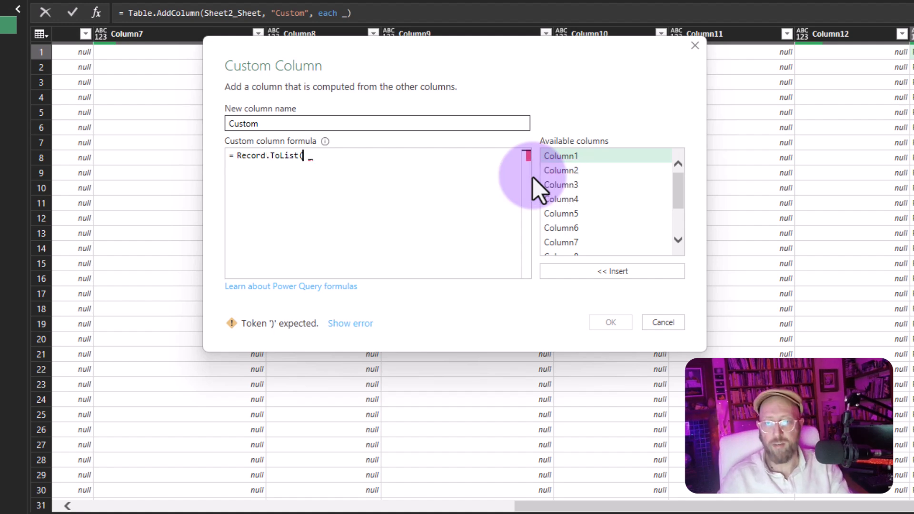
pyautogui.write('(_)')
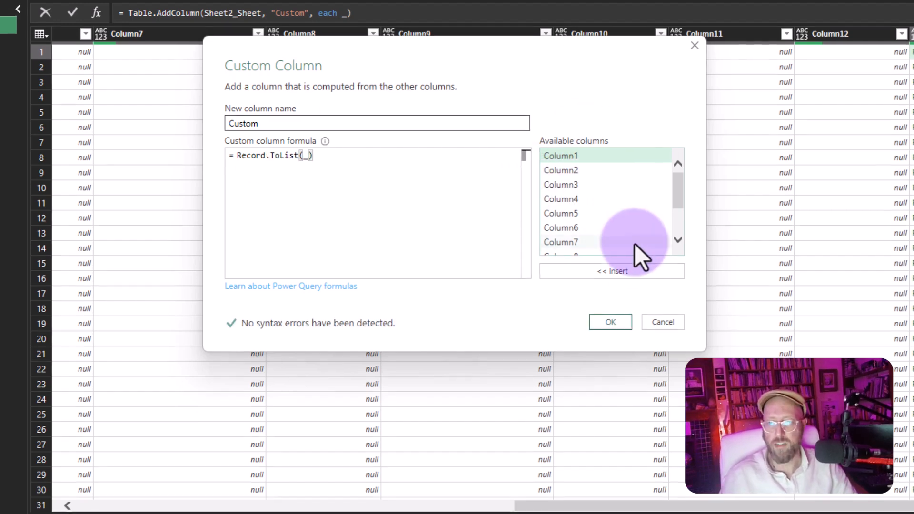
pyautogui.click(611, 322)
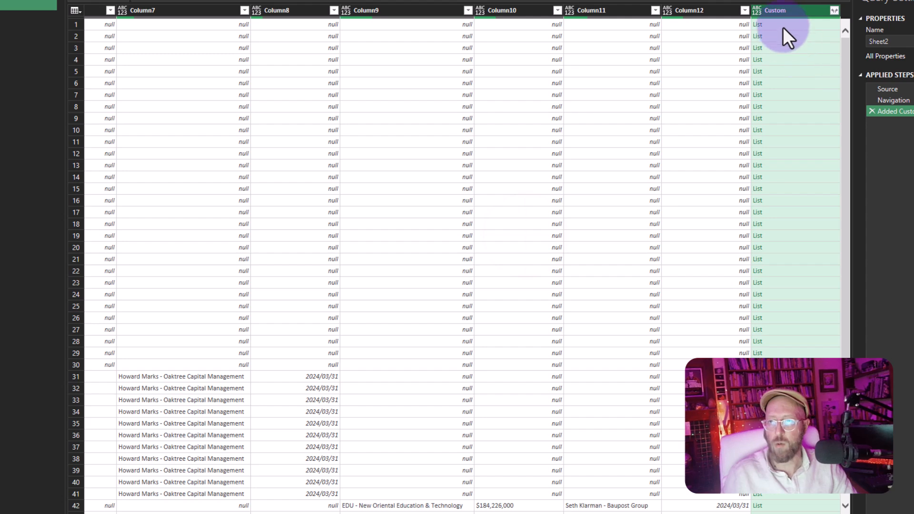
# Step: Preview the lists in several rows of the Custom column, enlarging the preview area to check for null items
pyautogui.click(784, 28)
pyautogui.moveTo(450, 382); pyautogui.dragTo(450, 270)
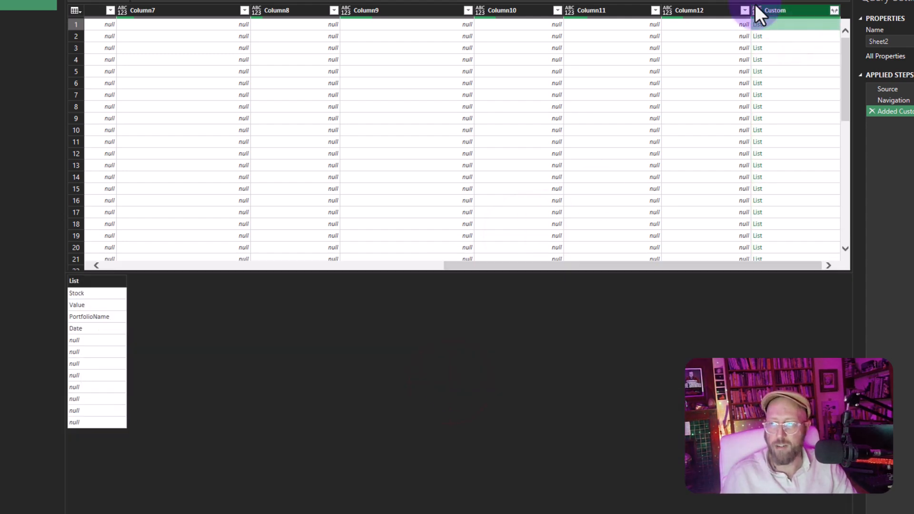
pyautogui.click(791, 35)
pyautogui.click(790, 57)
pyautogui.click(782, 155)
pyautogui.click(780, 106)
pyautogui.click(780, 85)
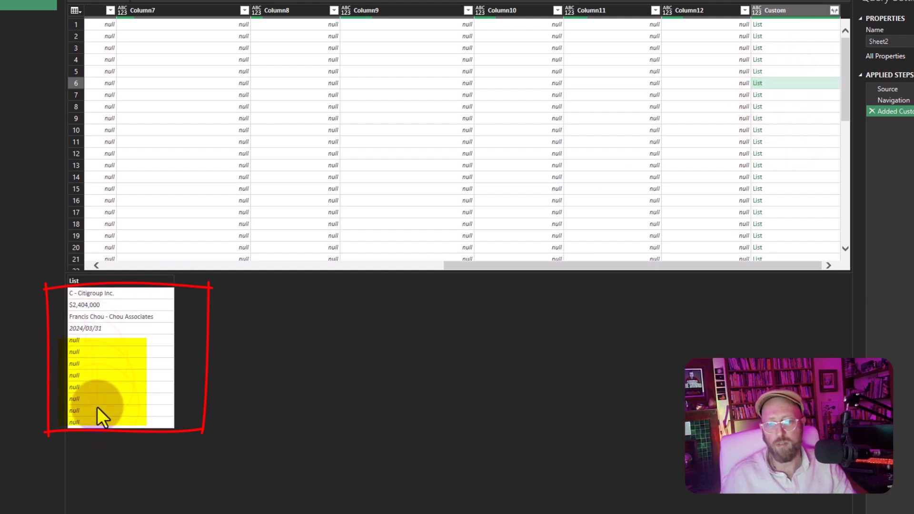
# Step: Edit the Added Custom step so its formula is List.RemoveNulls(Record.ToList(_)), dropping null items from each list
pyautogui.click(886, 116)
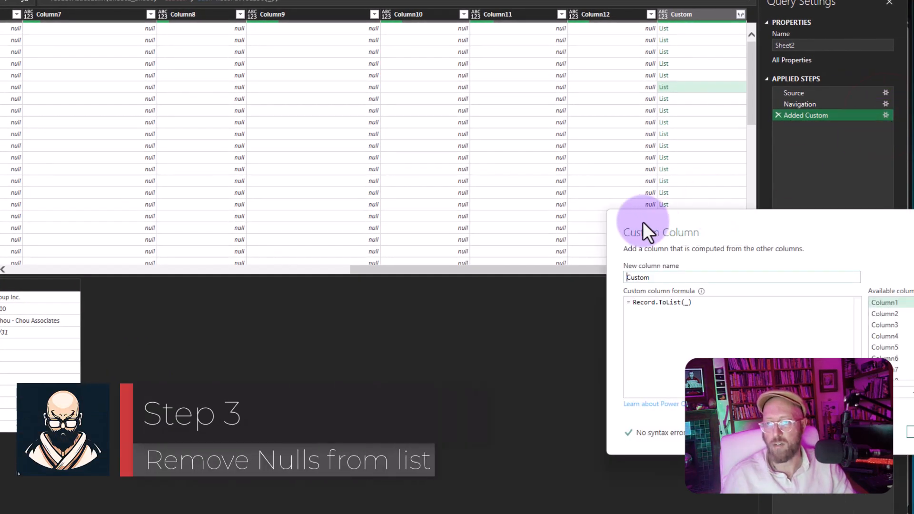
pyautogui.moveTo(685, 229); pyautogui.dragTo(254, 72)
pyautogui.click(195, 122)
pyautogui.click(210, 136)
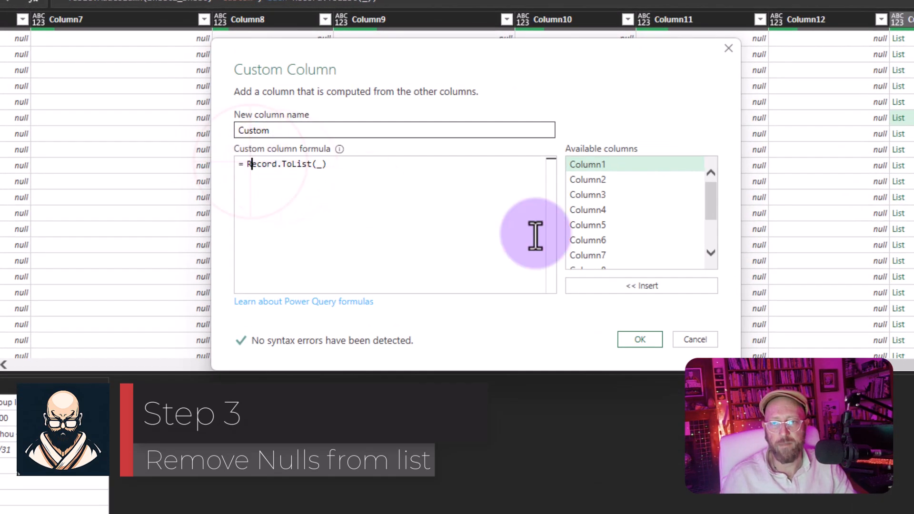
pyautogui.write('listremo')
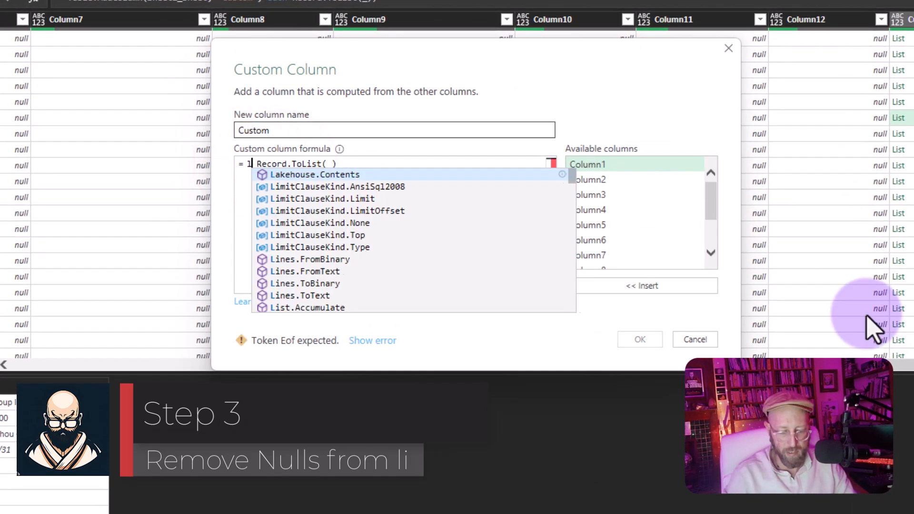
pyautogui.press('Down')
pyautogui.press('Down')
pyautogui.press('Down')
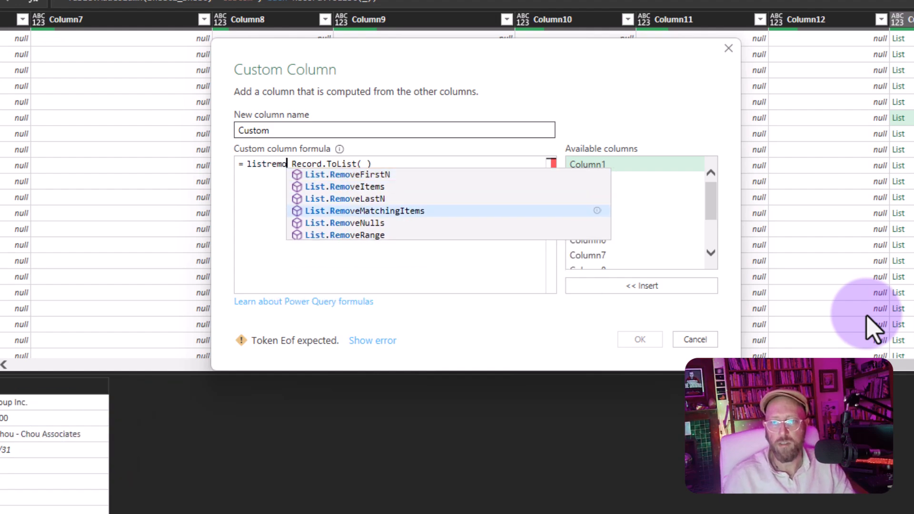
pyautogui.press('Tab')
pyautogui.write('(')
pyautogui.press('End')
pyautogui.write(')')
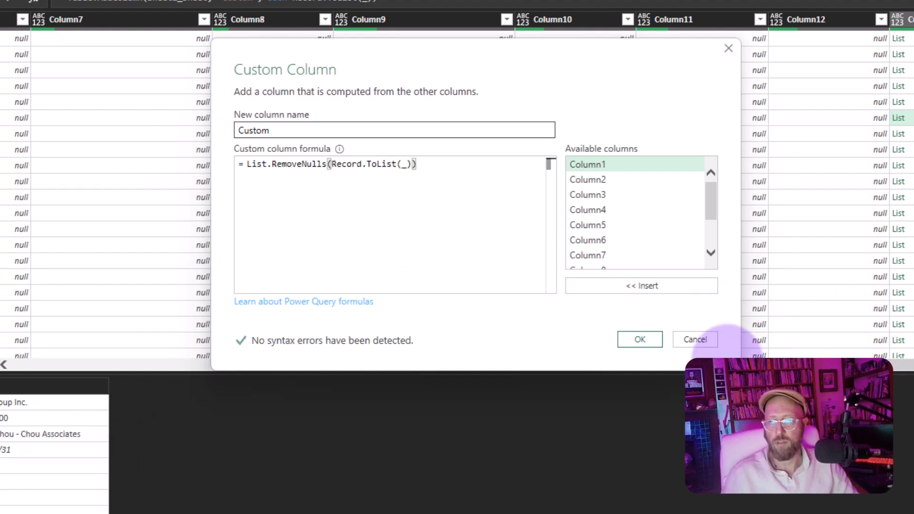
pyautogui.click(640, 340)
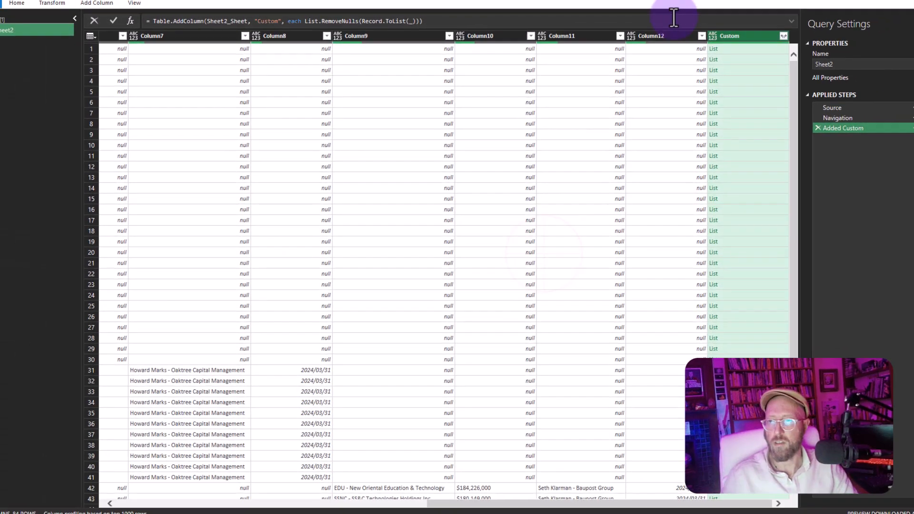
# Step: Preview the lists in several rows of the Custom column to check that the null items are removed
pyautogui.click(735, 49)
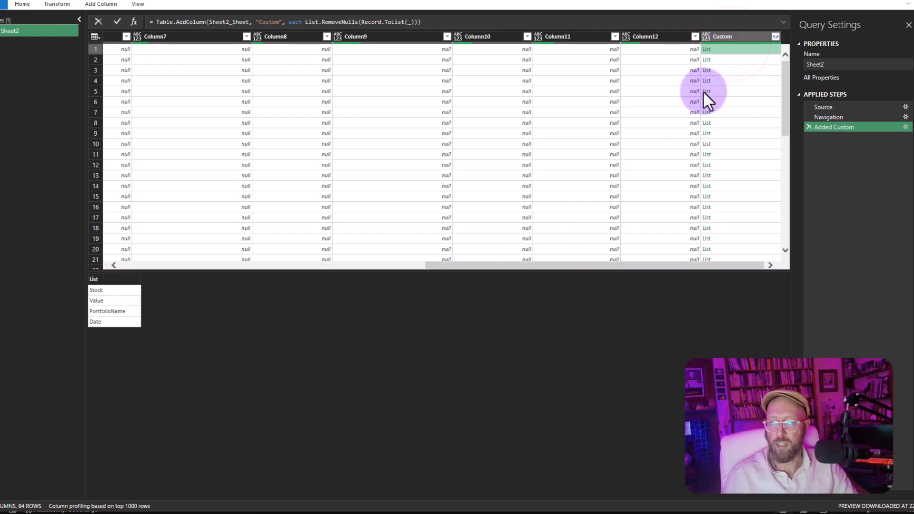
pyautogui.click(729, 123)
pyautogui.click(729, 134)
pyautogui.click(743, 113)
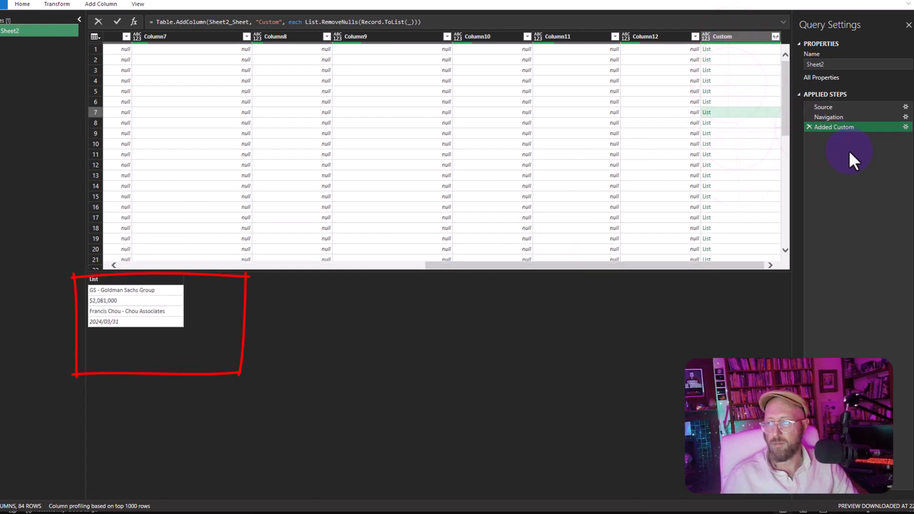
# Step: Expand the formula bar and break the Added Custom formula into separate lines, isolating the List.RemoveNulls expression
pyautogui.click(906, 128)
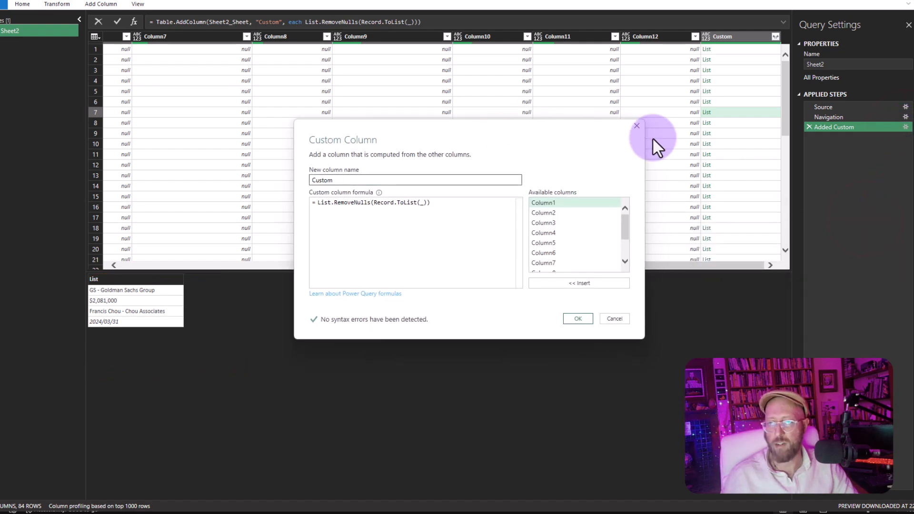
pyautogui.click(636, 125)
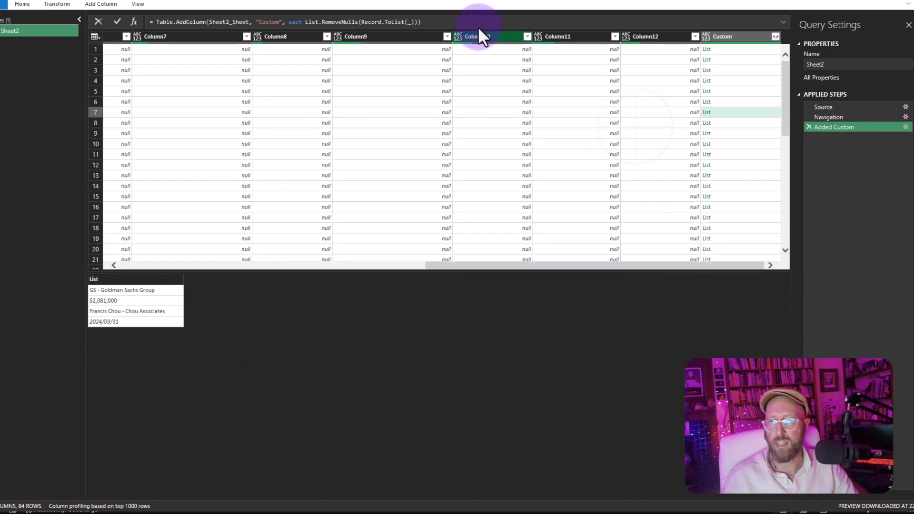
pyautogui.click(783, 21)
pyautogui.click(305, 22)
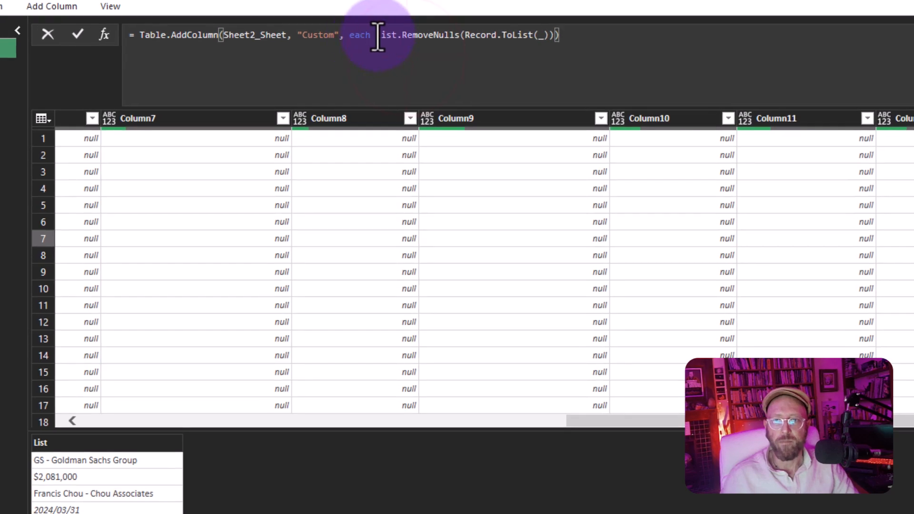
pyautogui.hotkey('shift', 'Return')
pyautogui.hotkey('shift', 'Return')
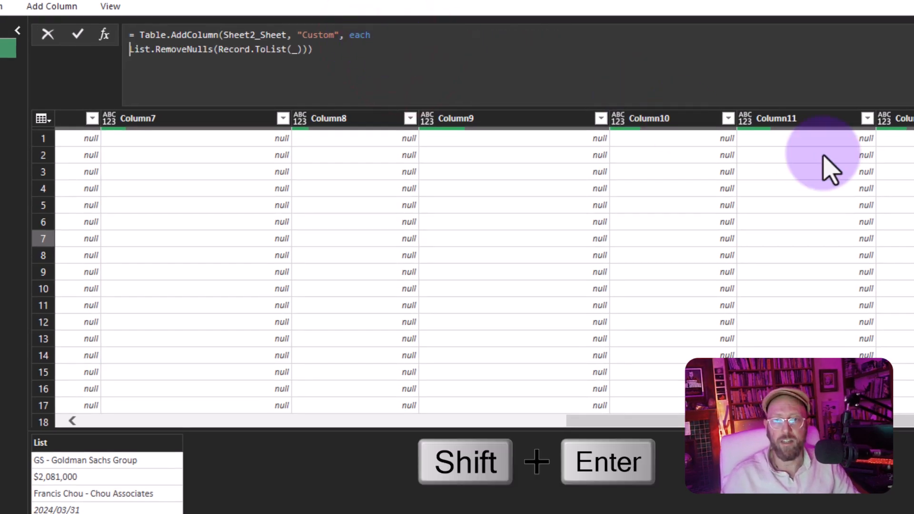
pyautogui.click(307, 64)
pyautogui.hotkey('shift', 'Return')
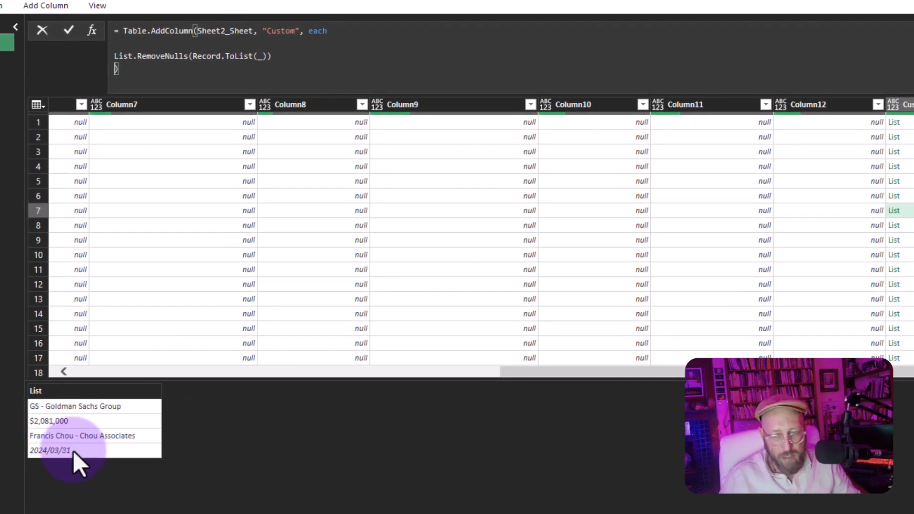
# Step: Wrap the List.RemoveNulls expression in List.Transform with Text.From to convert every item to text, and preview the second row's list
pyautogui.click(124, 47)
pyautogui.write('listtra')
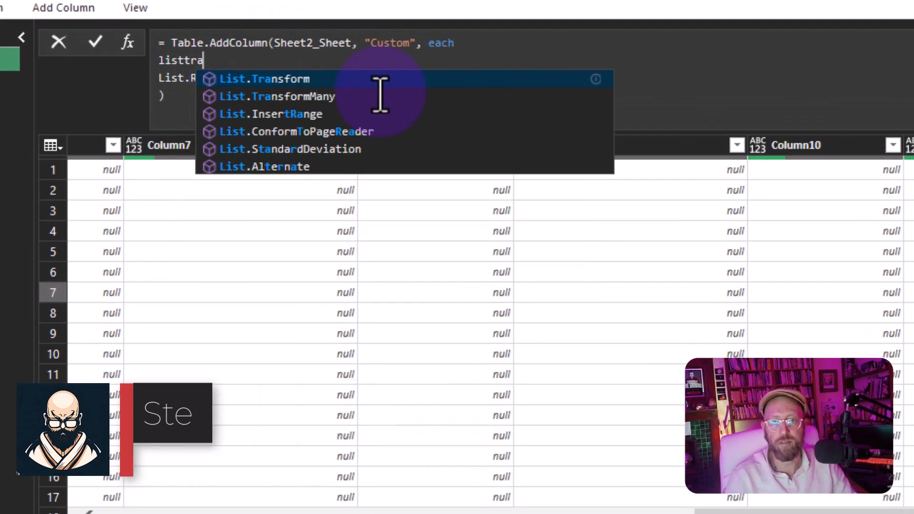
pyautogui.press('Tab')
pyautogui.write('(')
pyautogui.click(300, 67)
pyautogui.click(299, 68)
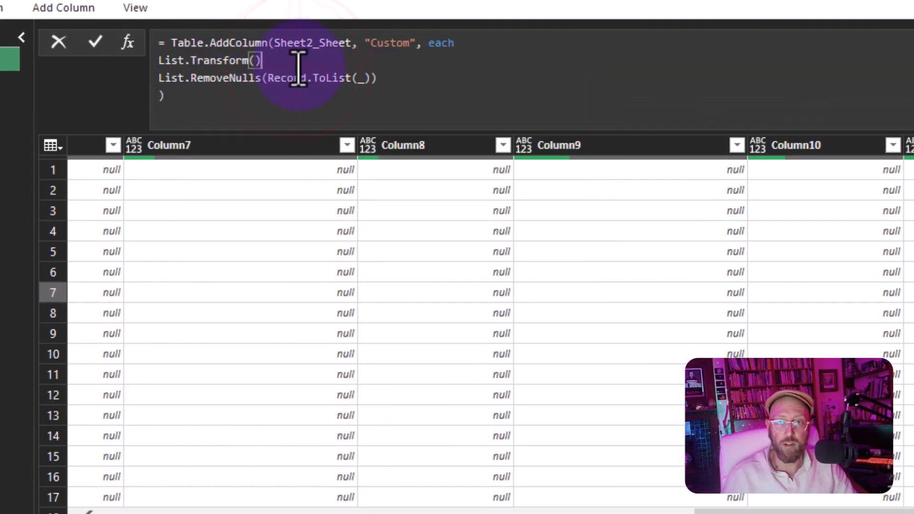
pyautogui.click(426, 83)
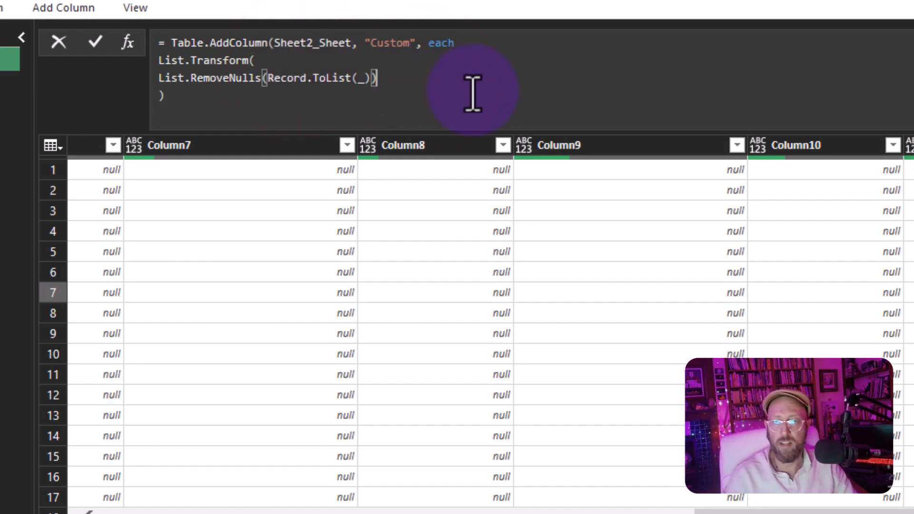
pyautogui.write(', ')
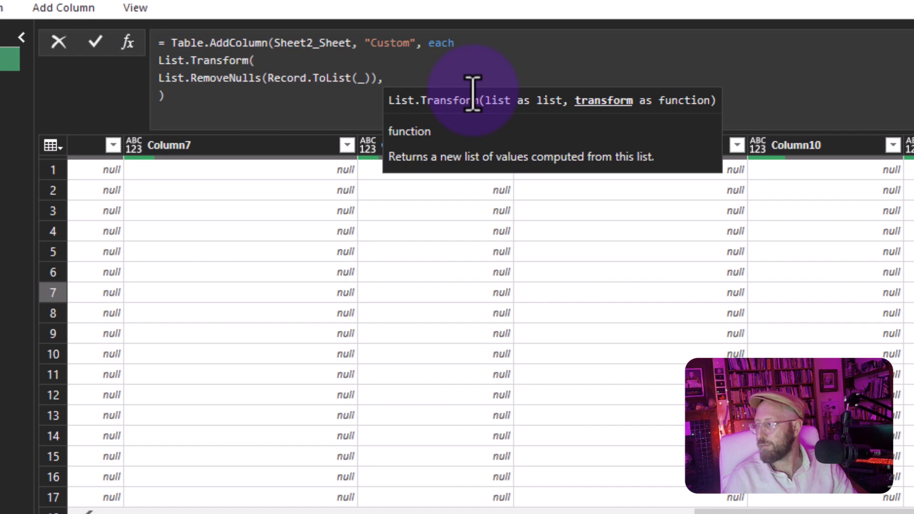
pyautogui.write('textfrom')
pyautogui.press('Tab')
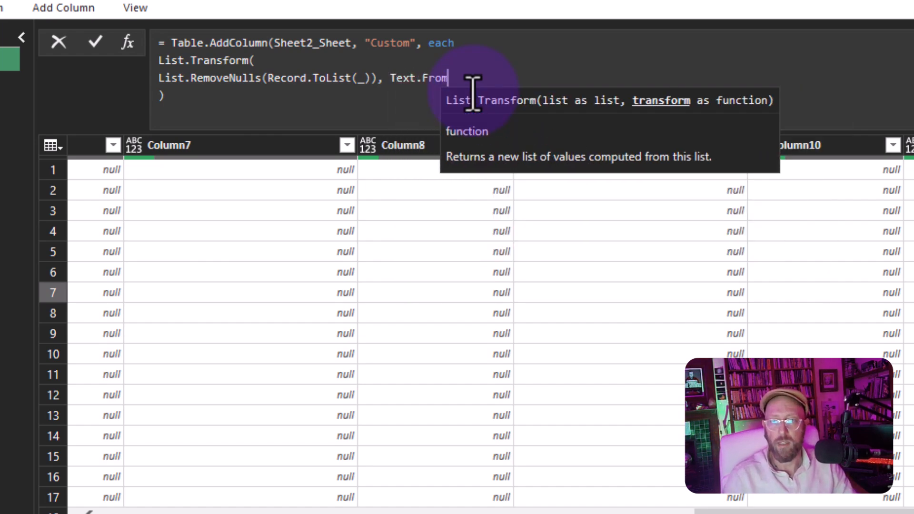
pyautogui.write(')')
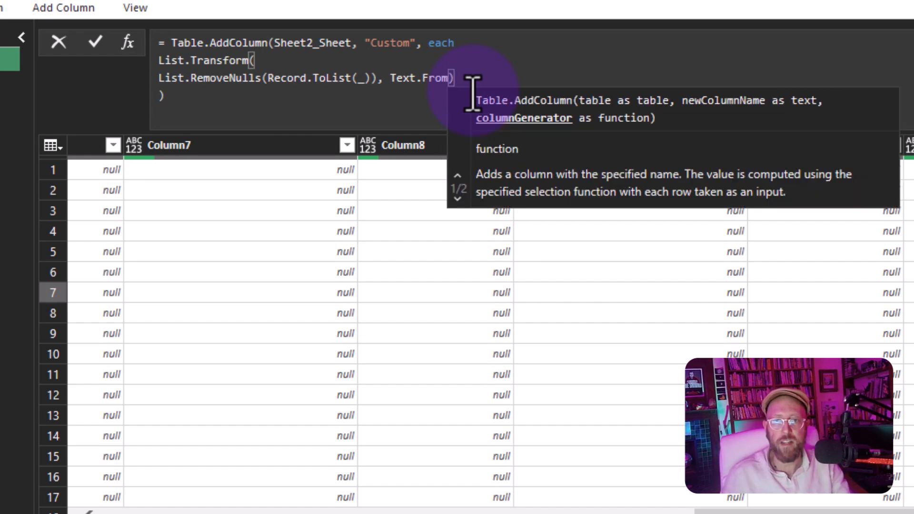
pyautogui.press('Return')
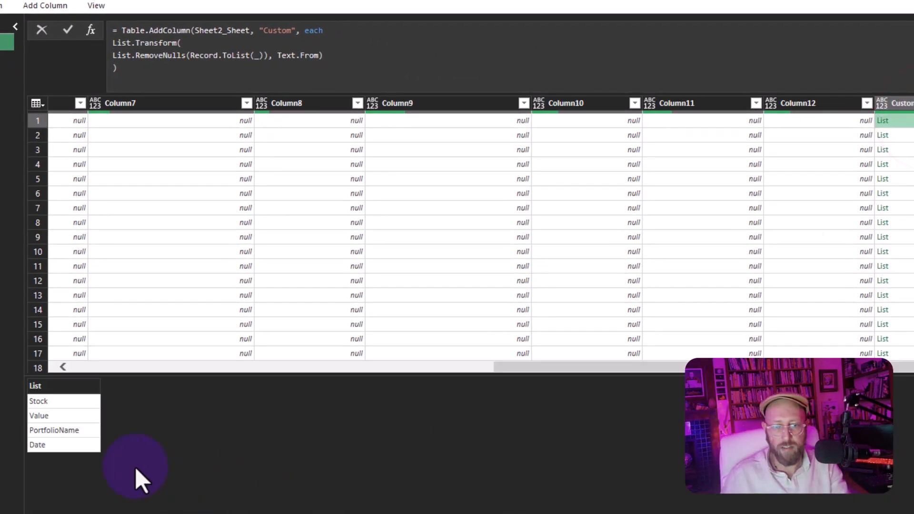
pyautogui.click(904, 135)
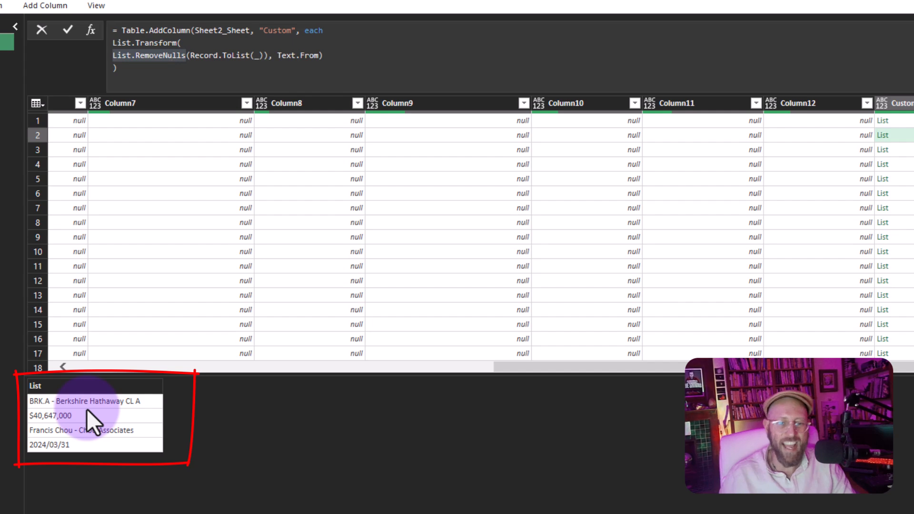
# Step: Wrap the List.Transform expression in Text.Combine with the separator "|" to join each row's items into one text value
pyautogui.click(118, 43)
pyautogui.hotkey('shift', 'Return')
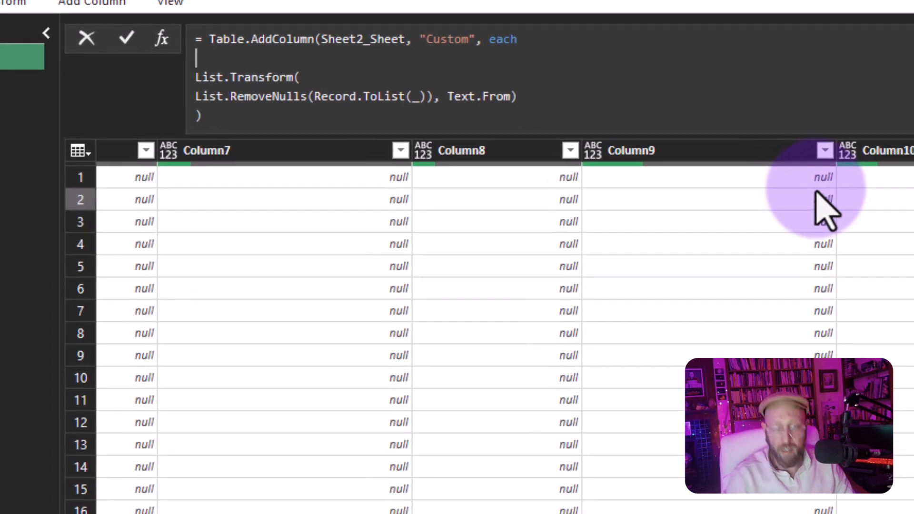
pyautogui.write('textcom')
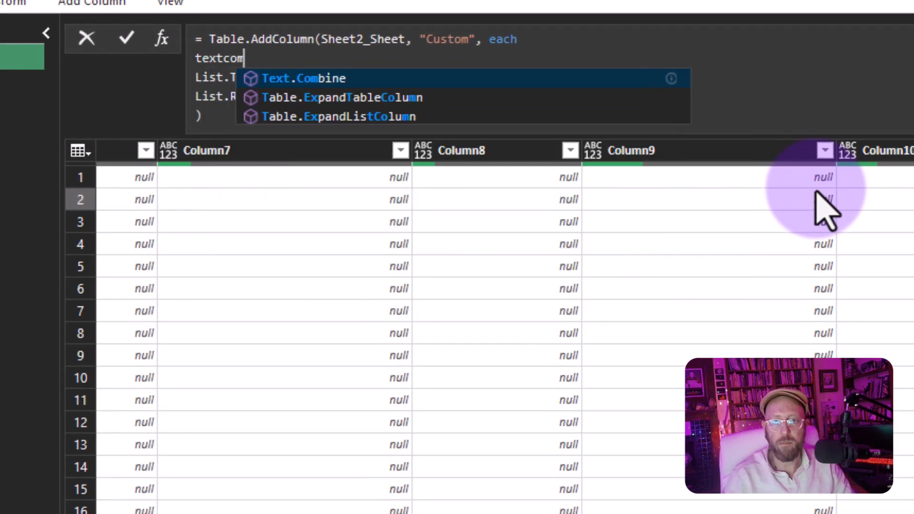
pyautogui.press('Tab')
pyautogui.write('(')
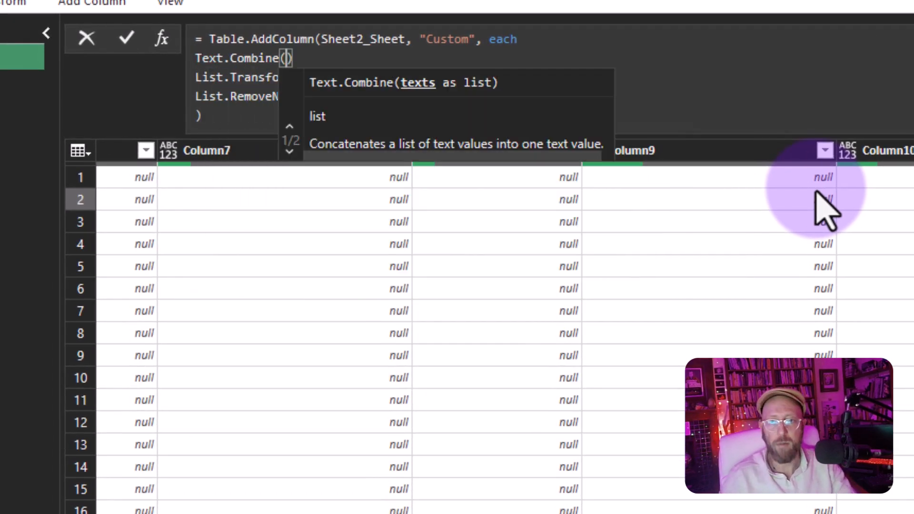
pyautogui.click(660, 97)
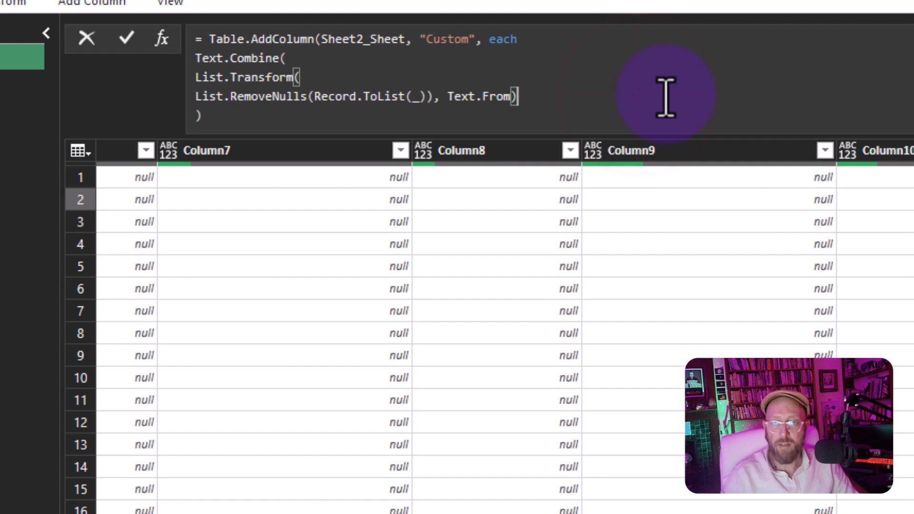
pyautogui.write(', "')
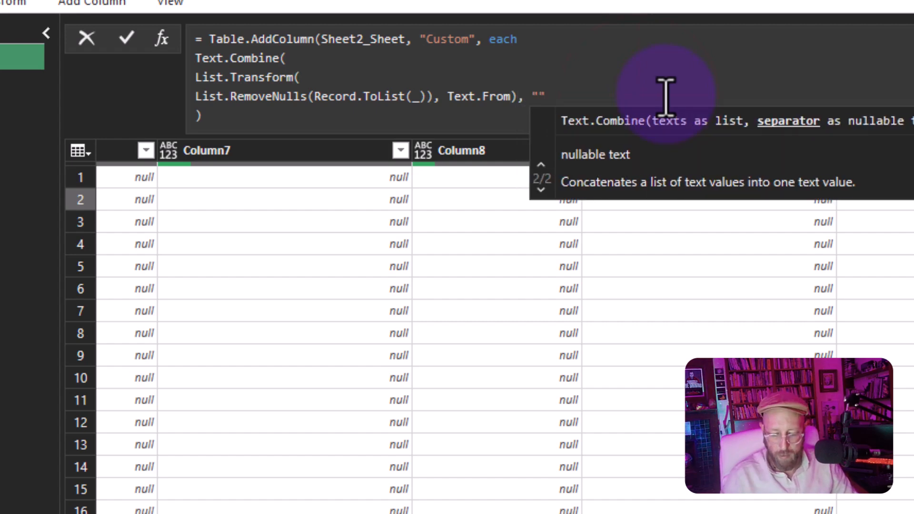
pyautogui.write(' )')
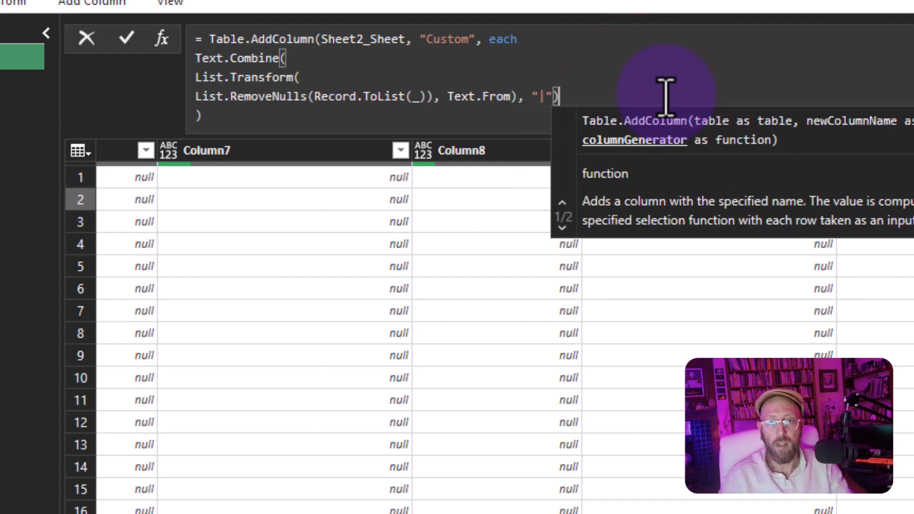
pyautogui.press('Return')
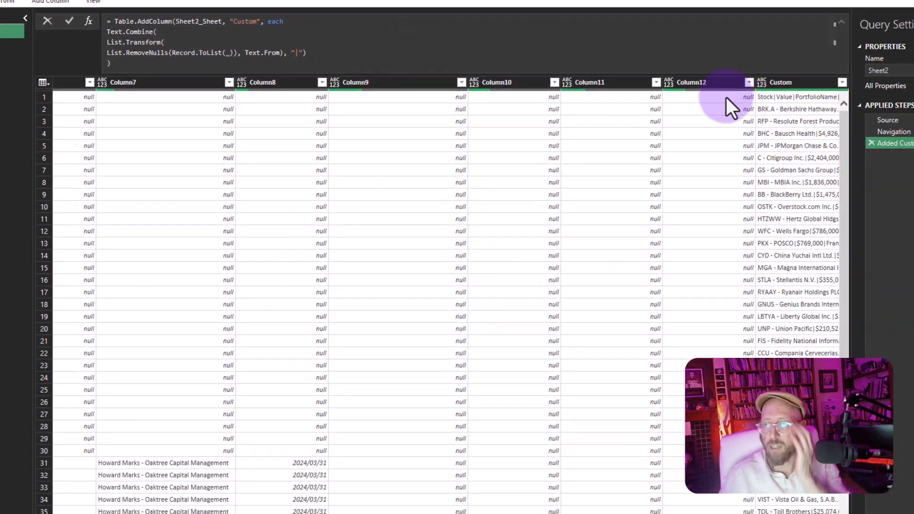
# Step: Examine the combined text values in various rows of the Custom column, checking the delimited items down to the last rows
pyautogui.click(772, 109)
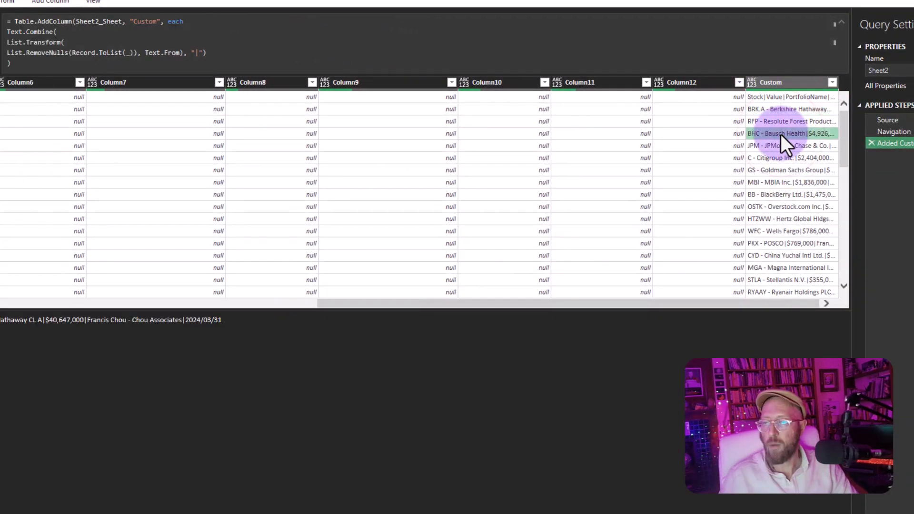
pyautogui.click(781, 168)
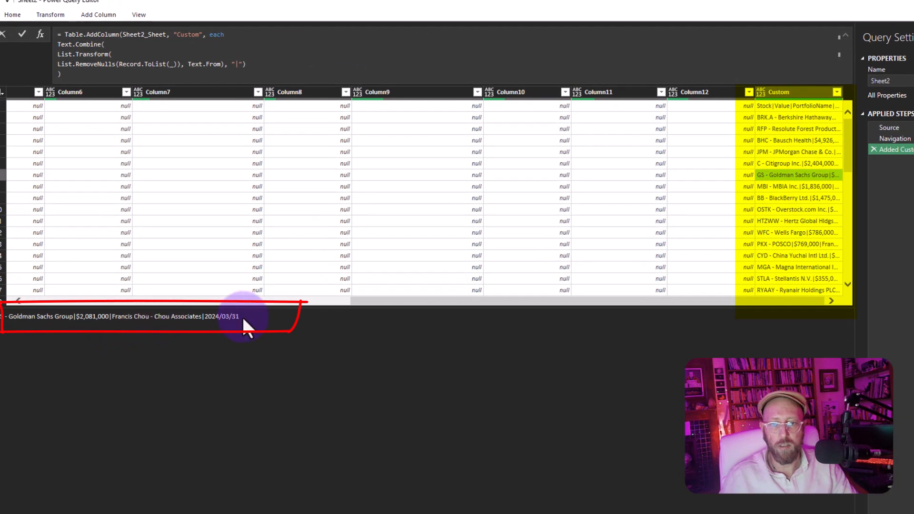
pyautogui.moveTo(203, 319); pyautogui.dragTo(0, 319)
pyautogui.click(796, 129)
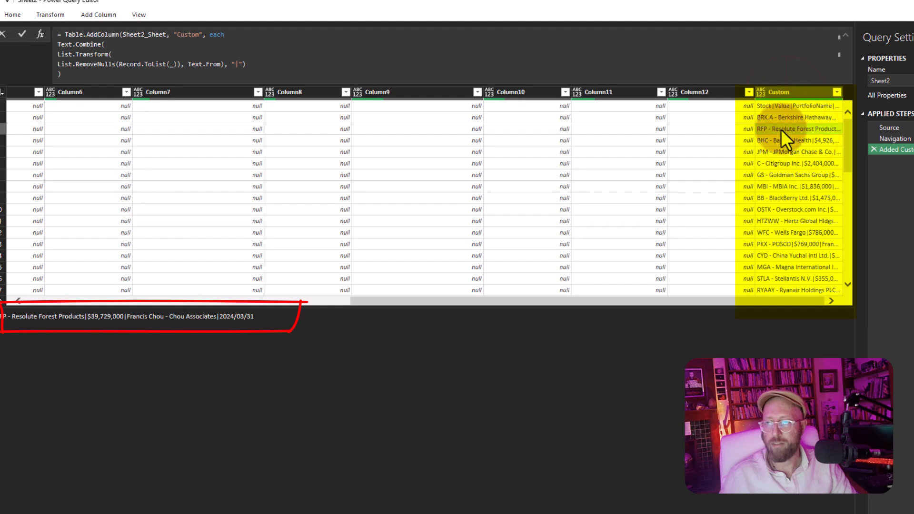
pyautogui.click(786, 187)
pyautogui.click(786, 221)
pyautogui.click(789, 152)
pyautogui.click(787, 117)
pyautogui.click(785, 175)
pyautogui.click(790, 222)
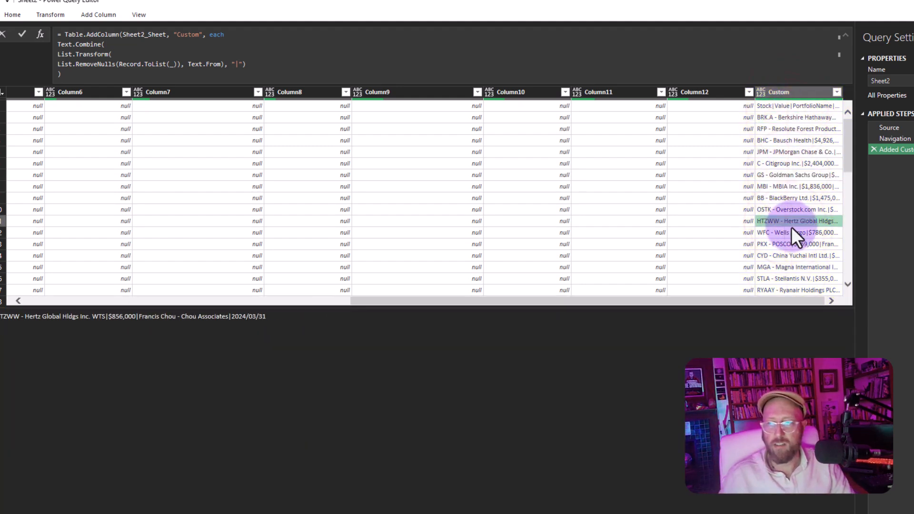
pyautogui.click(787, 92)
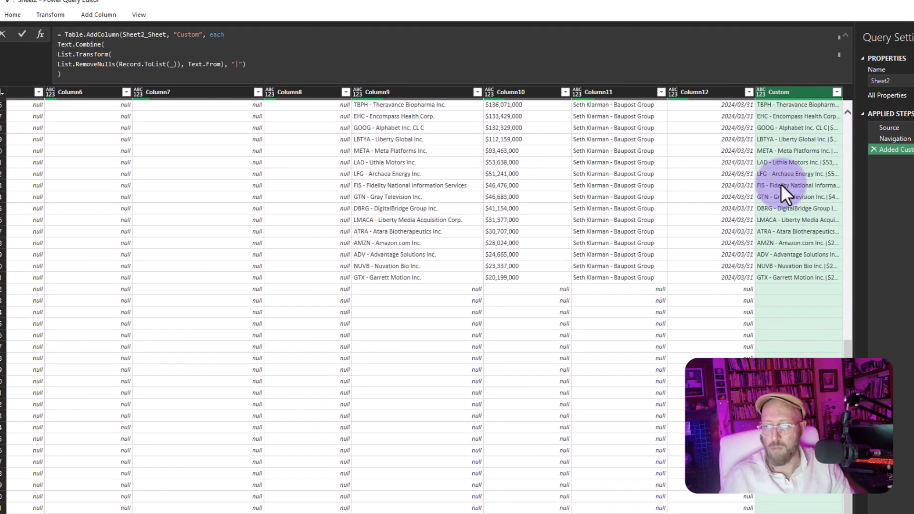
pyautogui.click(798, 106)
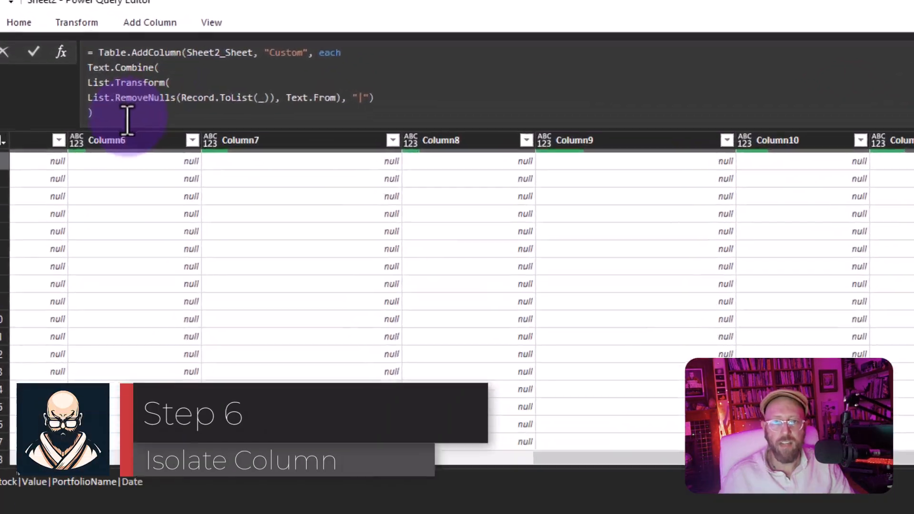
# Step: Append [Custom] to the end of the Table.AddColumn formula to extract only that column as a list, and look through its items
pyautogui.click(101, 77)
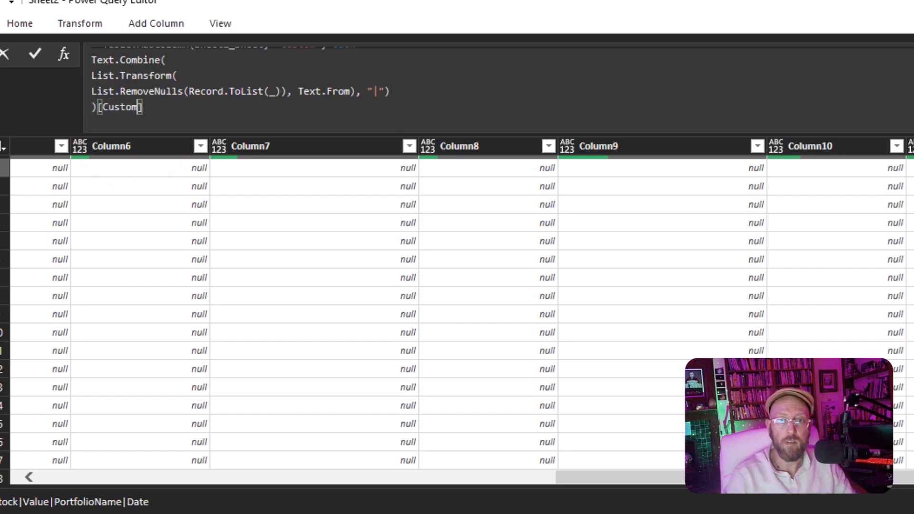
pyautogui.press('Return')
pyautogui.click(202, 200)
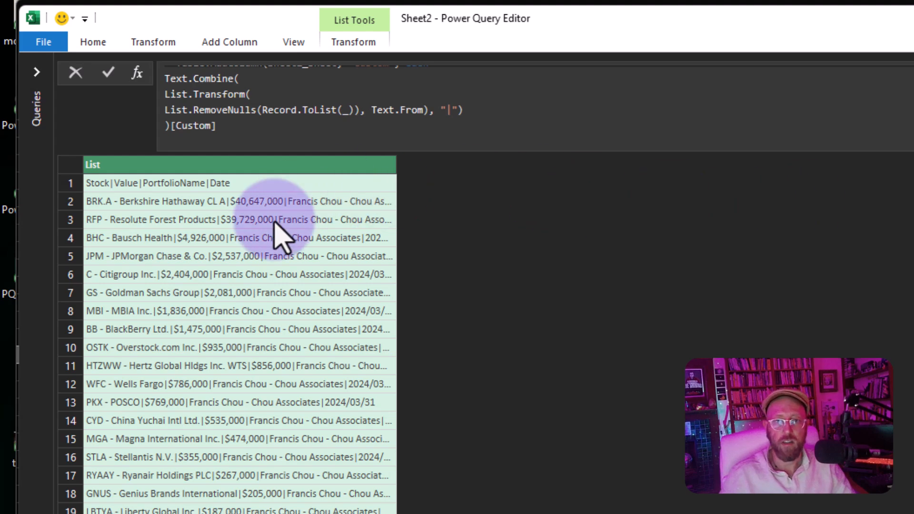
pyautogui.scroll(-15, 316, 449)
pyautogui.scroll(15, 301, 398)
pyautogui.click(276, 219)
pyautogui.click(281, 164)
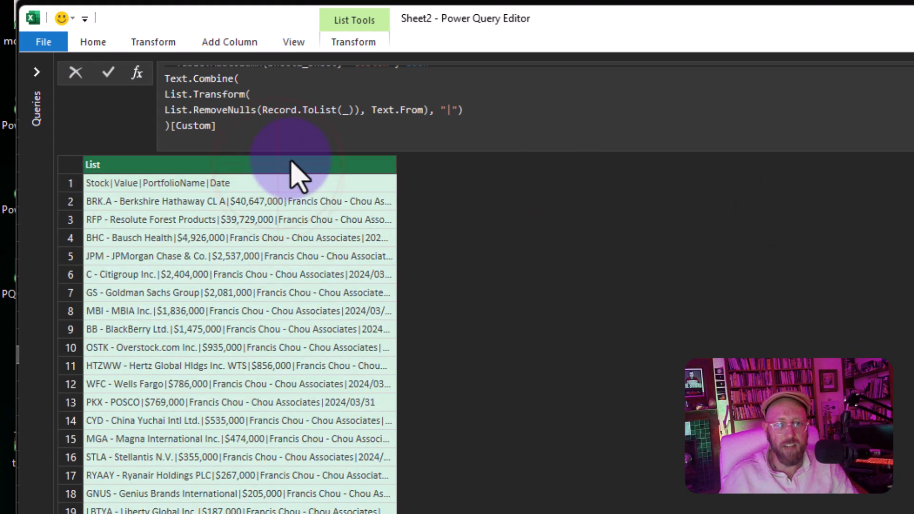
# Step: Change the column reference at the end of the formula to [[Custom]] to return a one-column table instead of a list
pyautogui.click(158, 42)
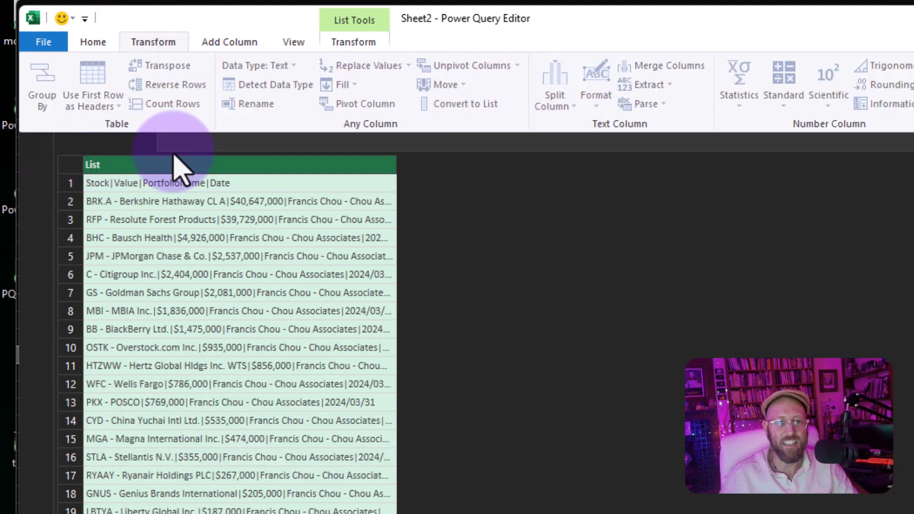
pyautogui.click(209, 143)
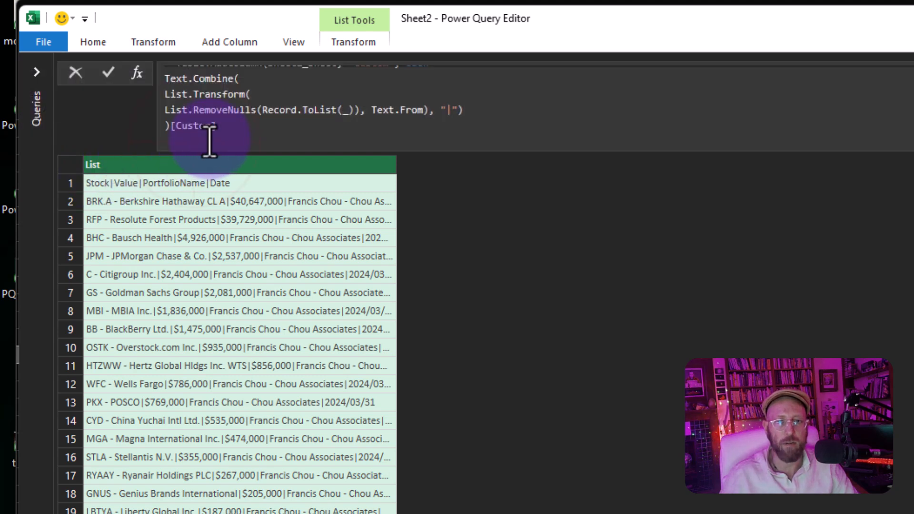
pyautogui.click(172, 126)
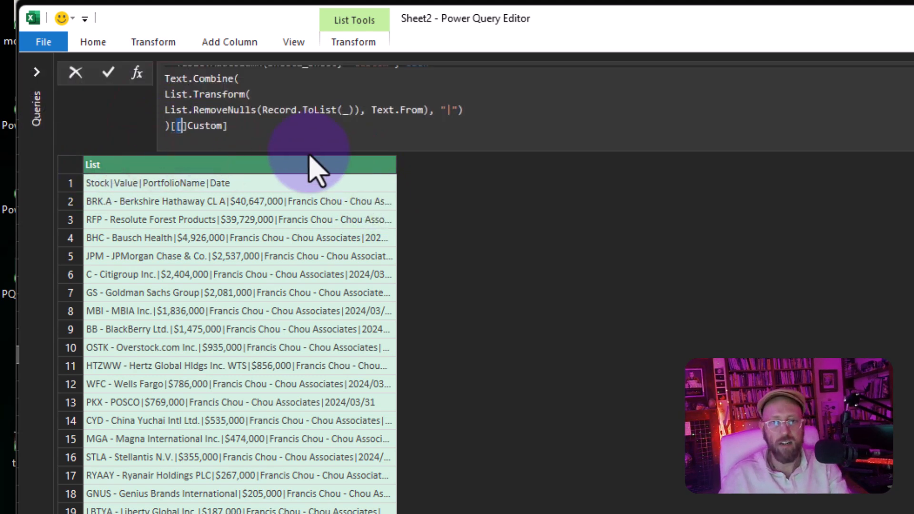
pyautogui.press('Return')
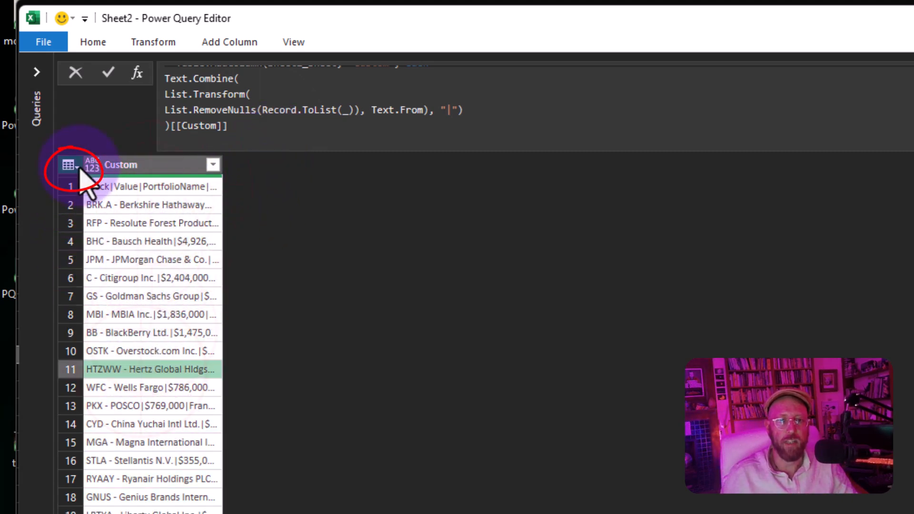
# Step: Split the Custom column by the custom delimiter "|" at each occurrence of the delimiter
pyautogui.click(149, 42)
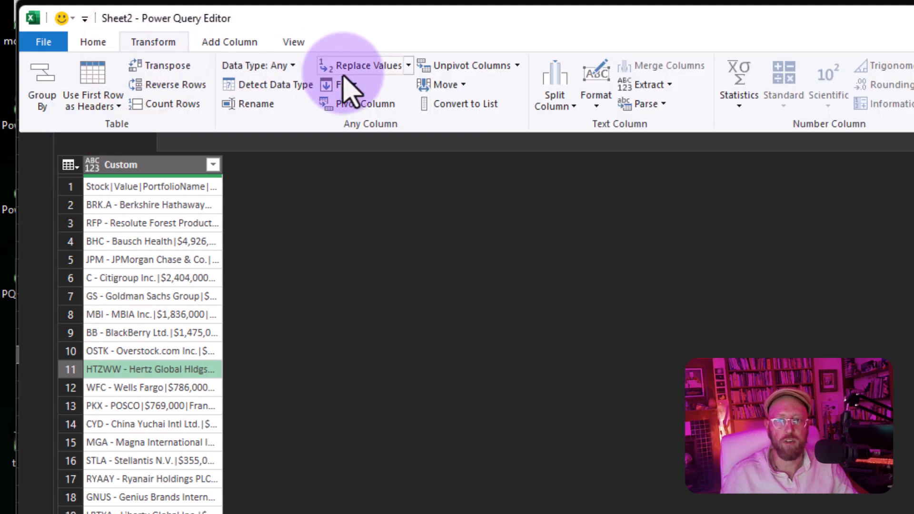
pyautogui.click(568, 106)
pyautogui.click(593, 125)
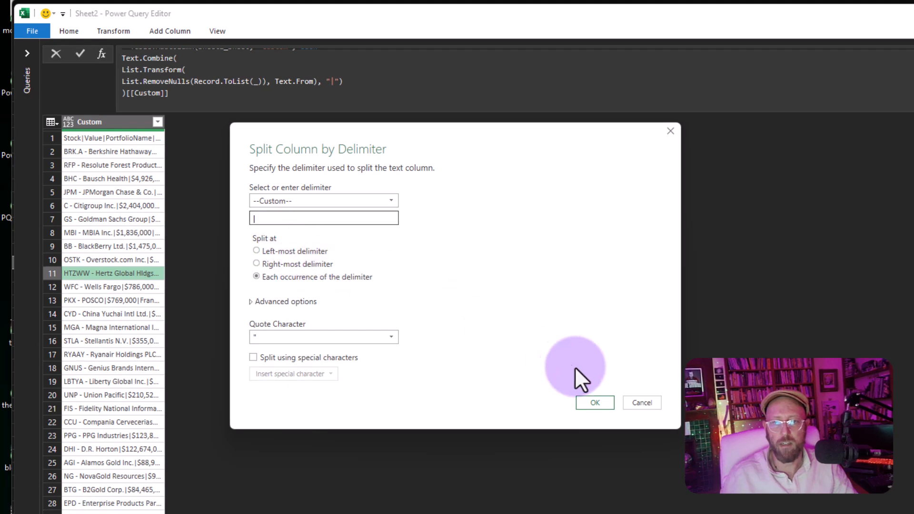
pyautogui.click(589, 407)
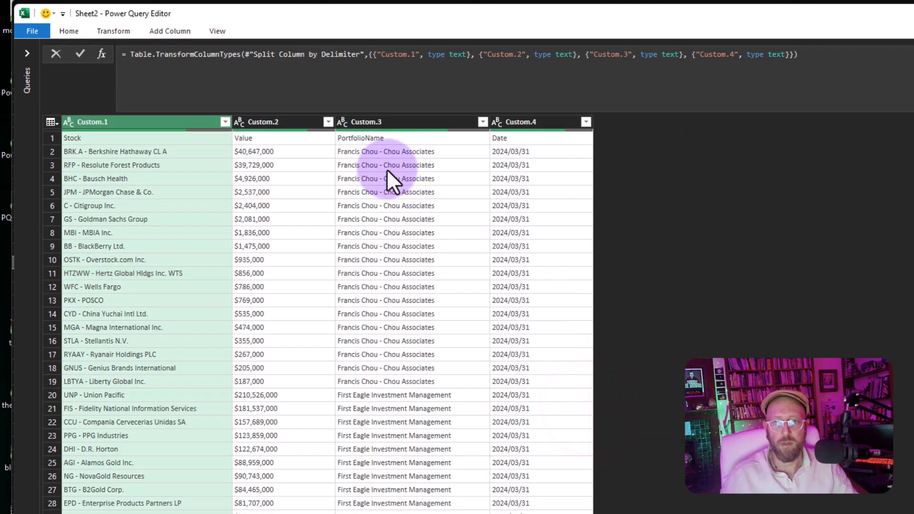
# Step: Wrap the Table.TransformColumnTypes formula in Table.PromoteHeaders to use the first row as column headers
pyautogui.click(124, 54)
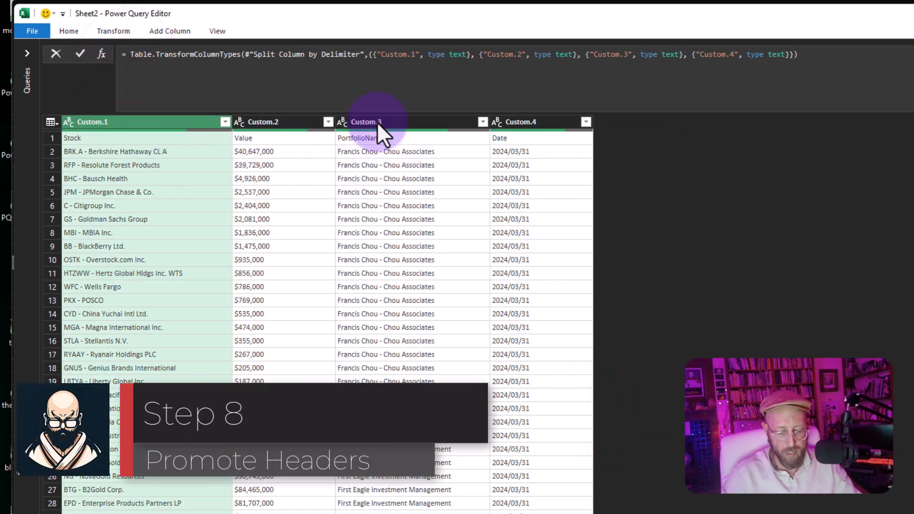
pyautogui.write('tableprom')
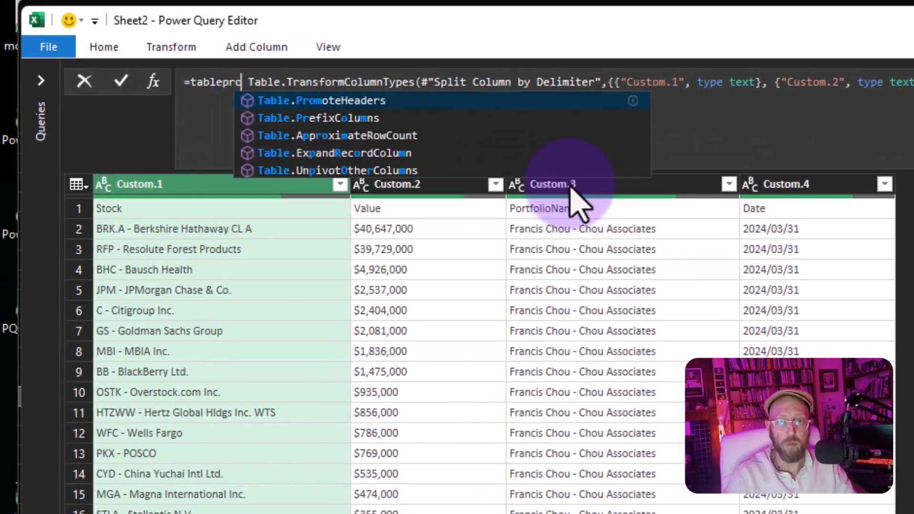
pyautogui.press('Tab')
pyautogui.write('(')
pyautogui.press('Return')
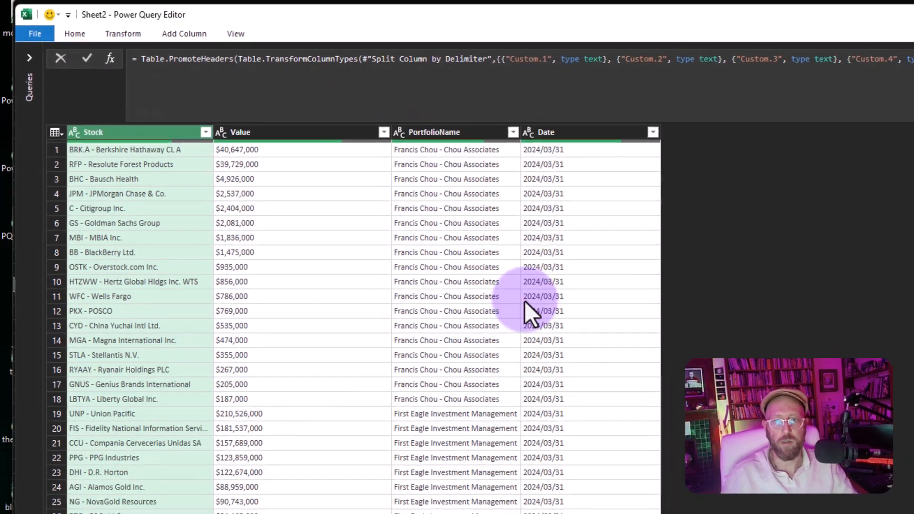
# Step: Check the rows of the four columns and filter the Date column to remove empty values
pyautogui.scroll(-7, 524, 301)
pyautogui.scroll(7, 478, 297)
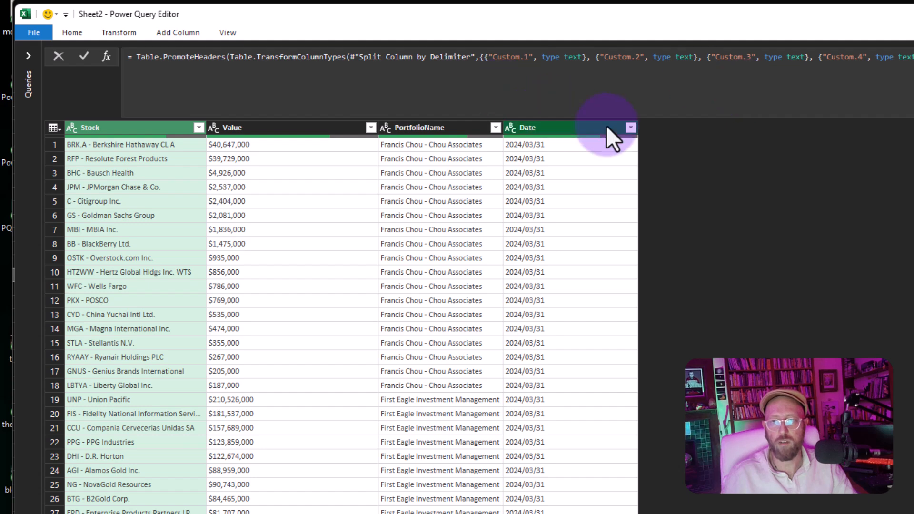
pyautogui.click(631, 128)
pyautogui.click(495, 210)
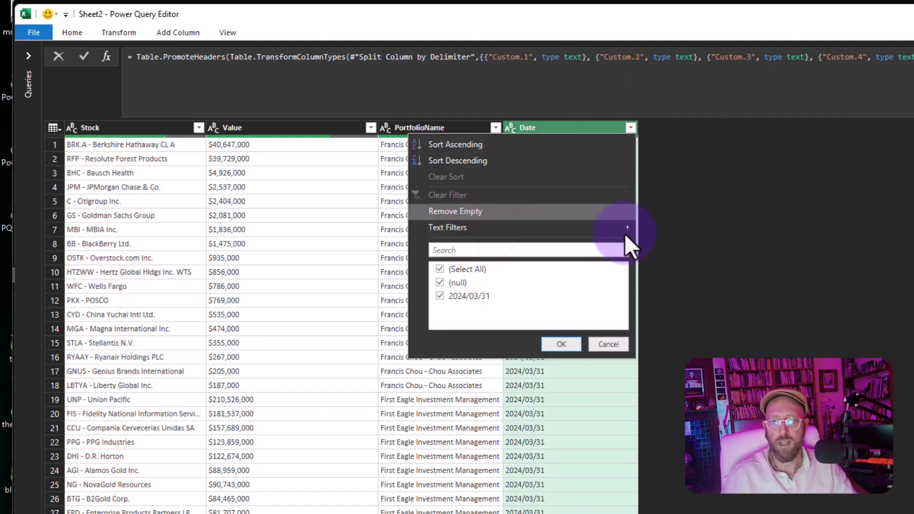
# Step: Close and load the query into the Excel workbook, and check the loaded table down to its last row
pyautogui.click(73, 31)
pyautogui.click(29, 63)
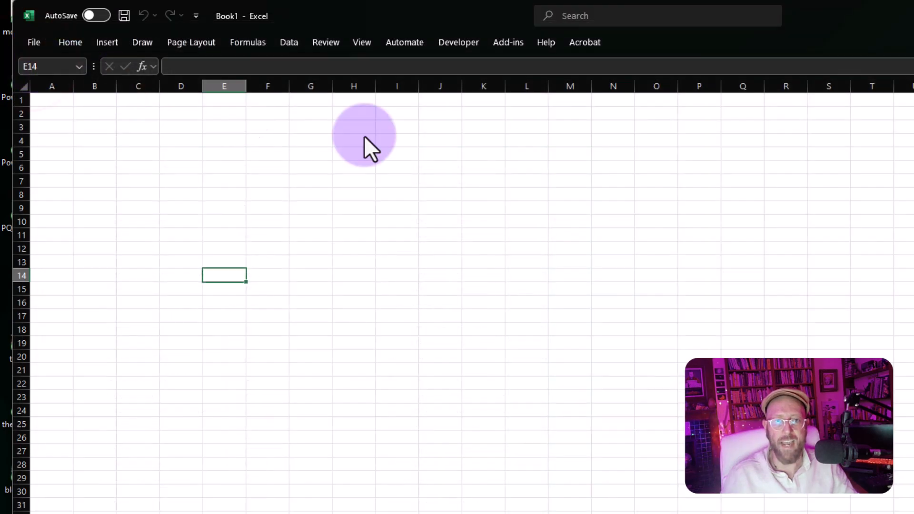
pyautogui.click(411, 259)
pyautogui.scroll(-12, 257, 210)
pyautogui.click(469, 235)
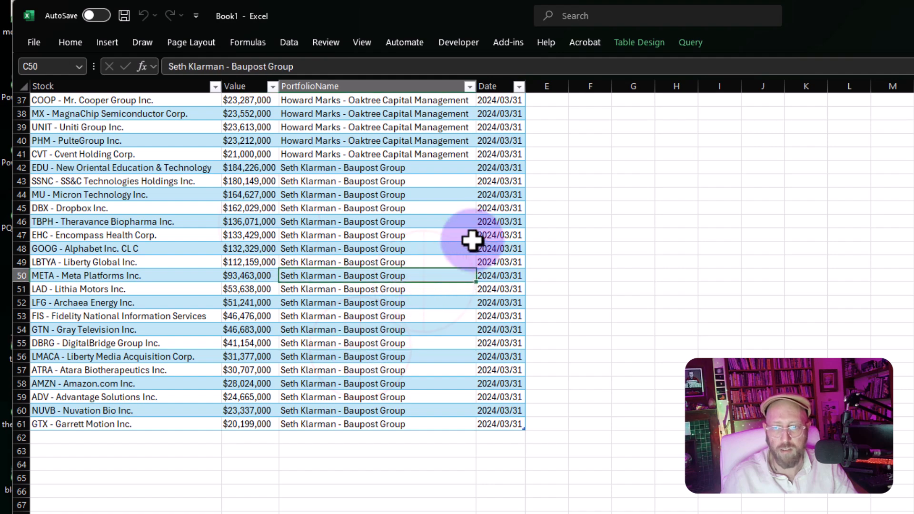
pyautogui.click(480, 235)
pyautogui.scroll(12, 481, 235)
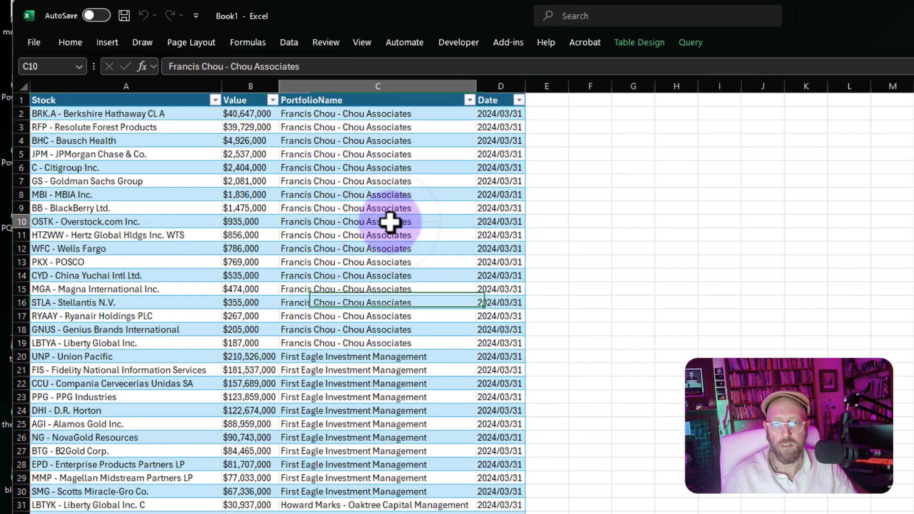
pyautogui.click(266, 222)
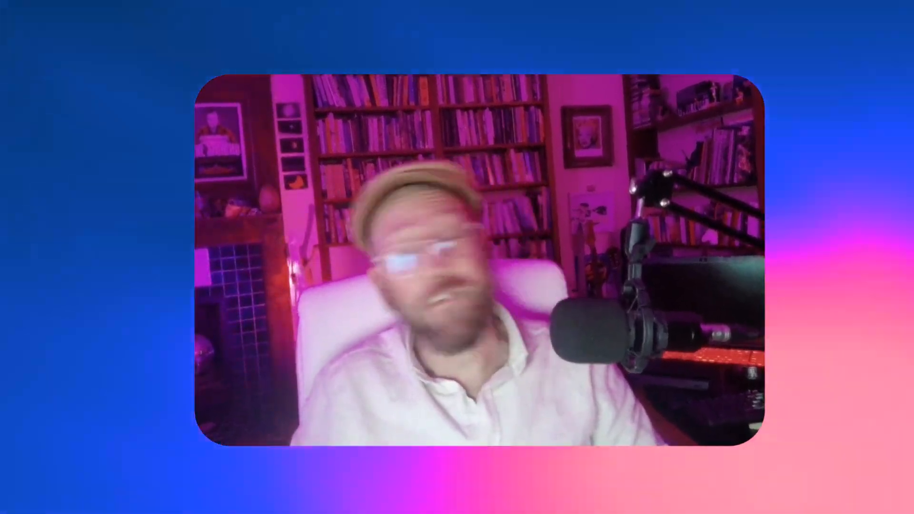